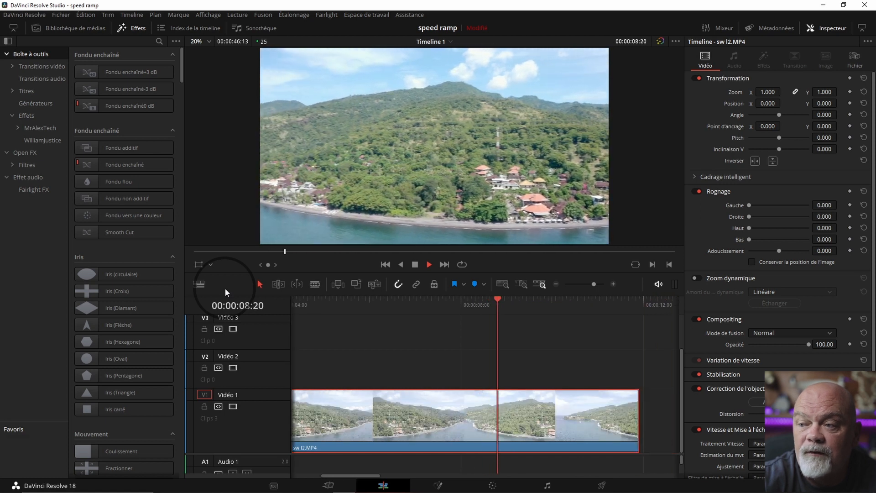
# Return the playhead to the start of the timeline and show the speed variation controls on the sw l2.MP4 clip
pyautogui.press('space')
pyautogui.moveTo(354, 304); pyautogui.dragTo(283, 319)
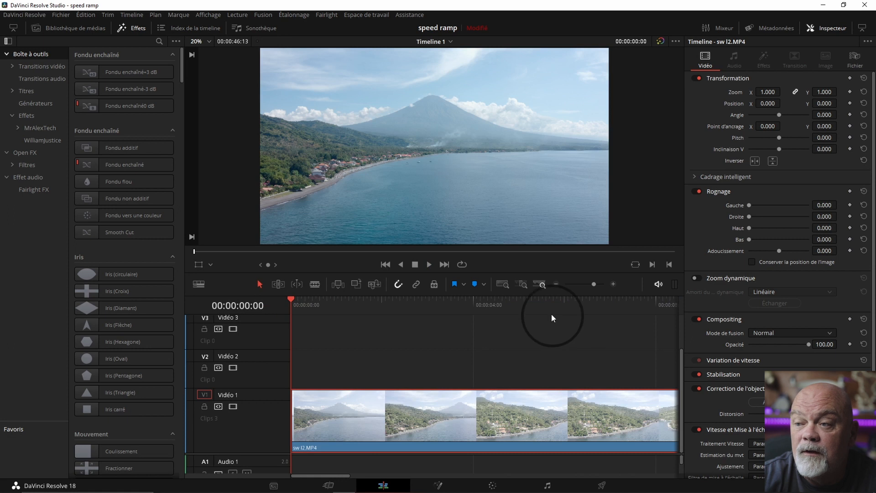
pyautogui.click(555, 287)
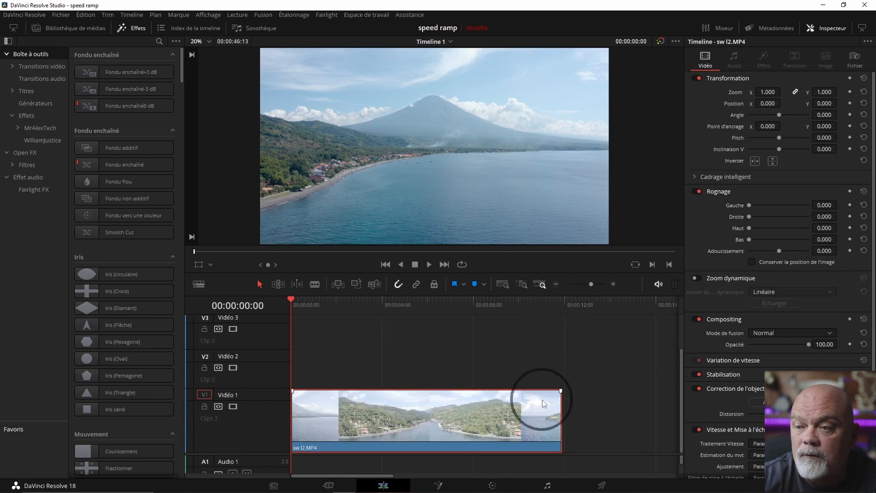
pyautogui.click(613, 284)
pyautogui.click(556, 284)
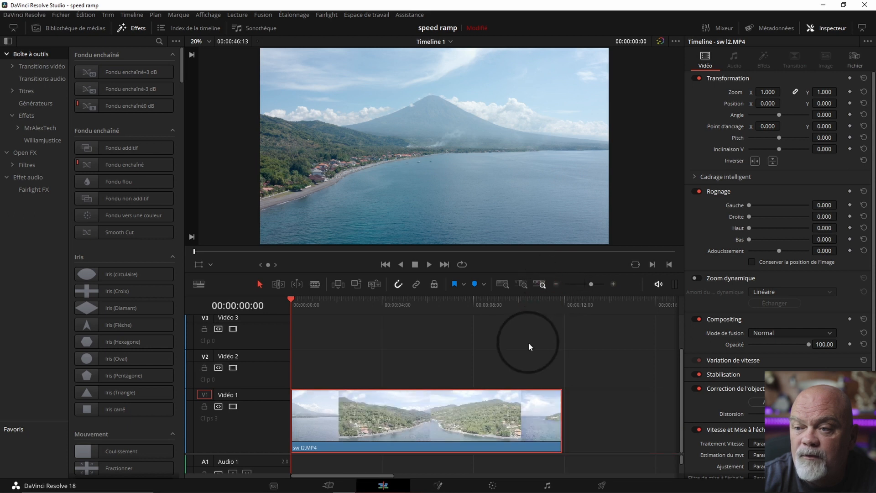
pyautogui.click(355, 347)
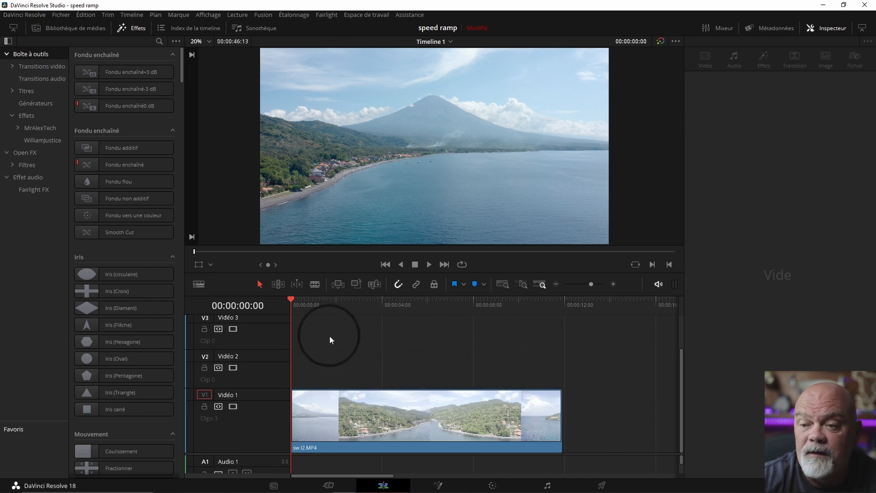
pyautogui.click(394, 409)
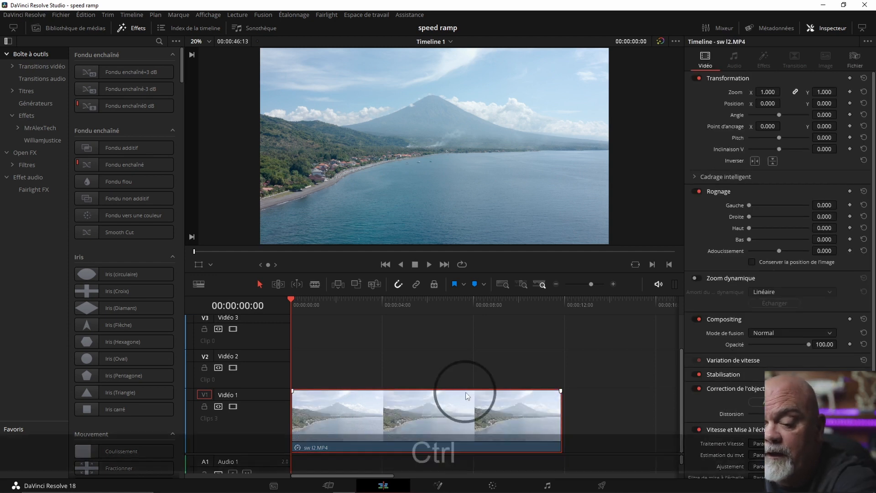
pyautogui.hotkey('ctrl', 'r')
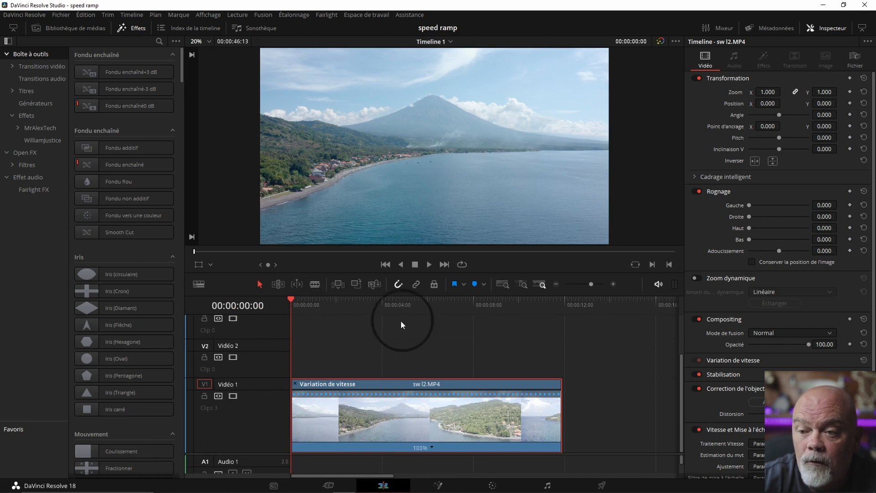
# Add a speed point to the clip at 00:00:02:20
pyautogui.moveTo(291, 301); pyautogui.dragTo(355, 316)
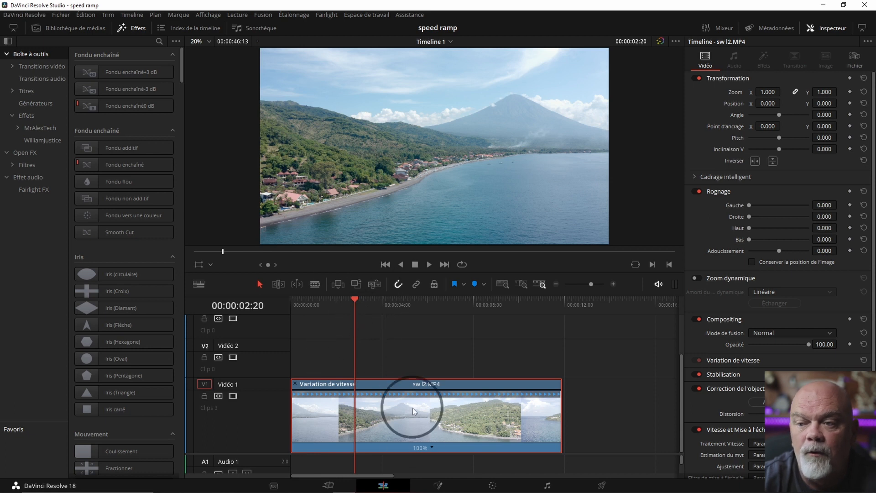
pyautogui.click(431, 448)
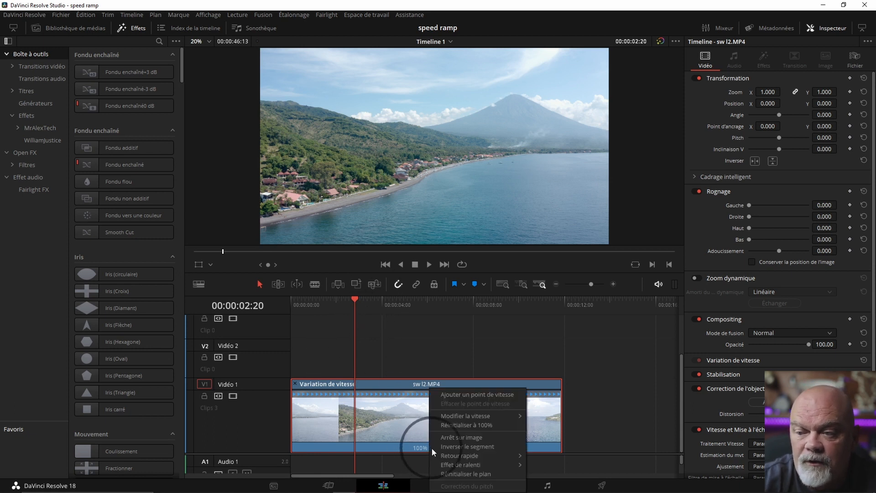
pyautogui.click(462, 395)
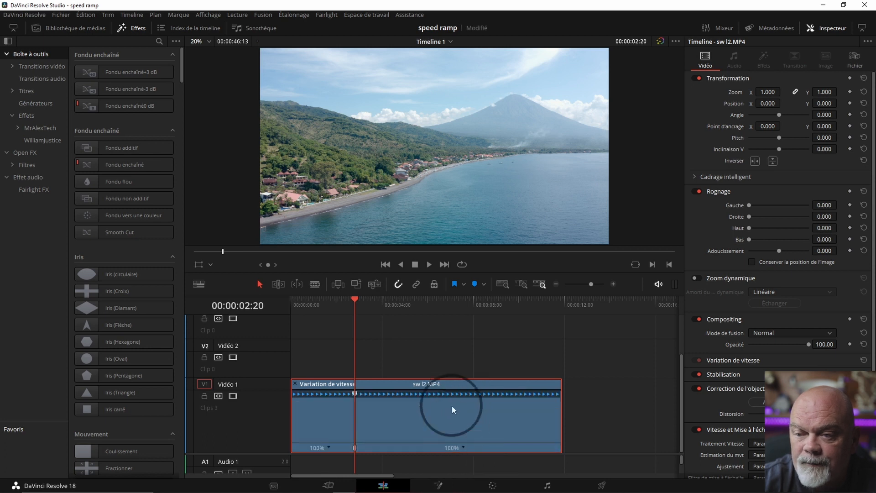
# Add a second speed point to the clip at 00:00:09:19
pyautogui.moveTo(397, 319); pyautogui.dragTo(514, 330)
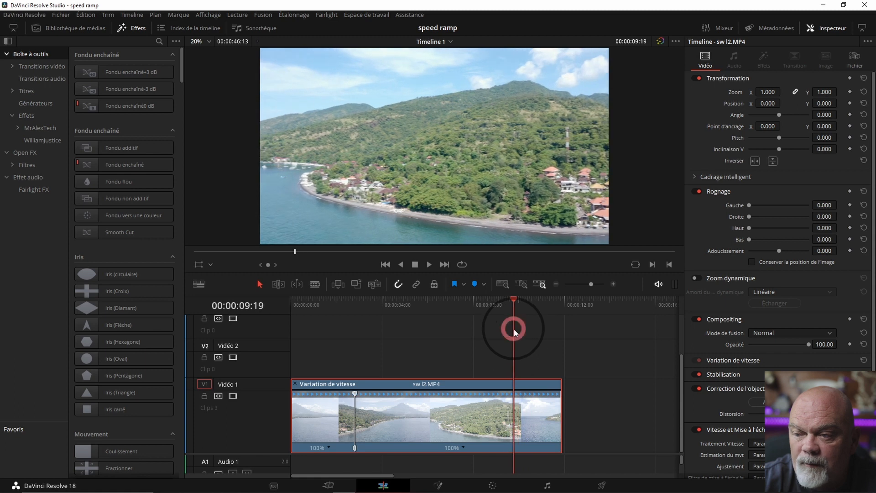
pyautogui.click(465, 448)
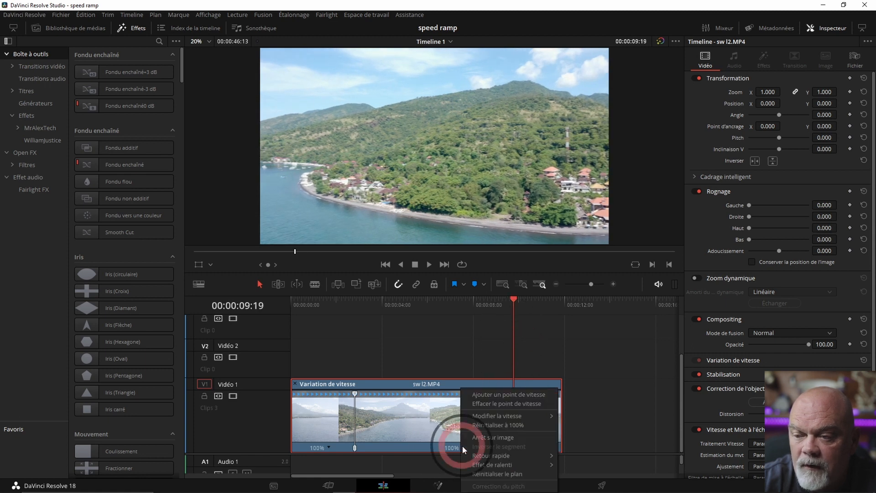
pyautogui.click(502, 395)
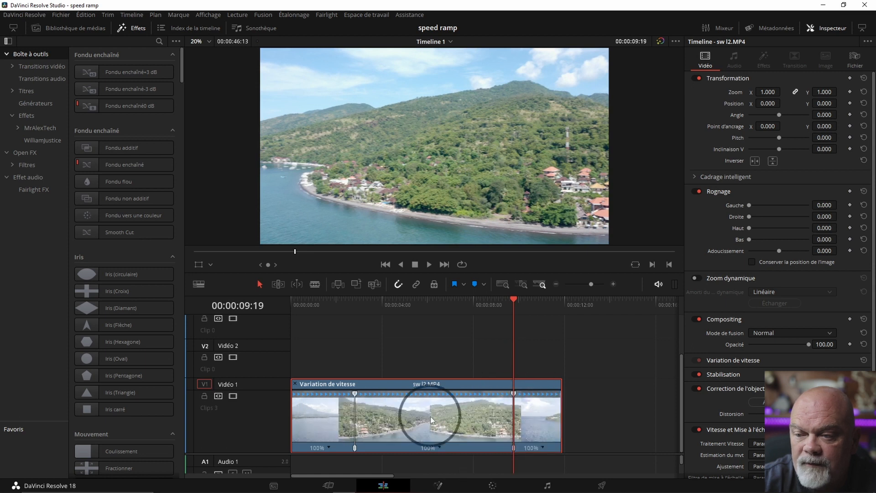
# Set the segment between the two speed points to 400% speed and play the clip from the start
pyautogui.click(440, 446)
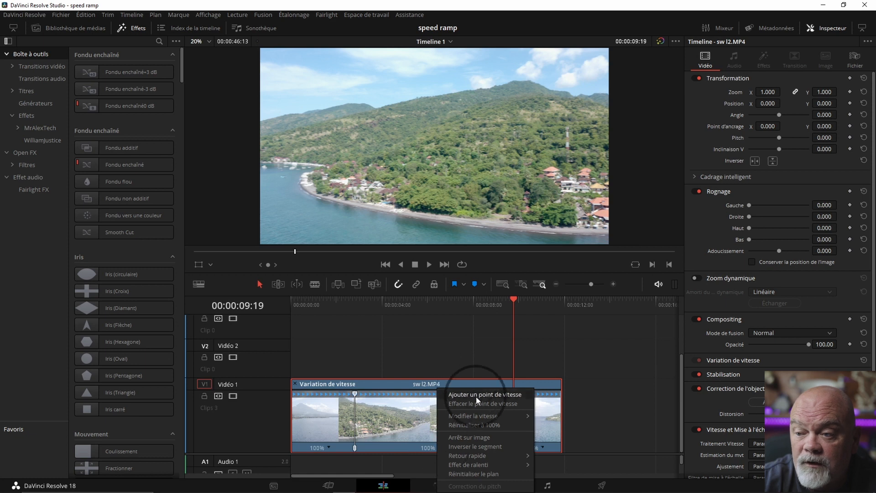
pyautogui.moveTo(473, 418)
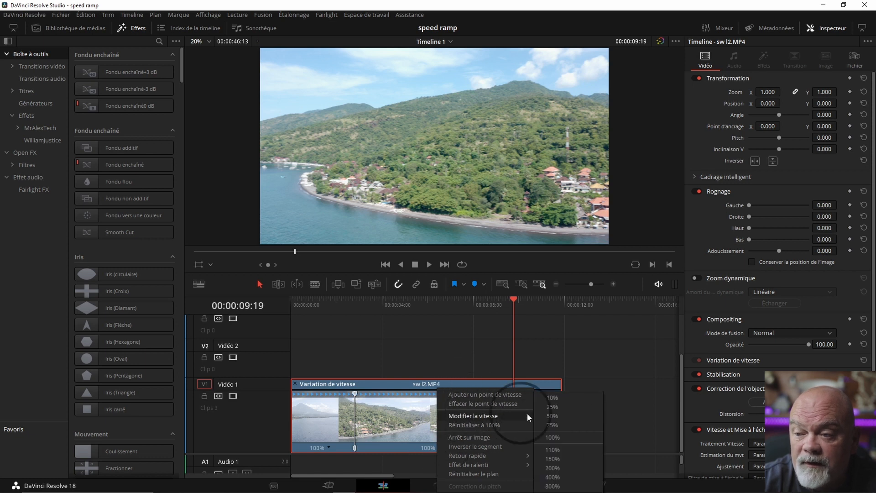
pyautogui.click(553, 478)
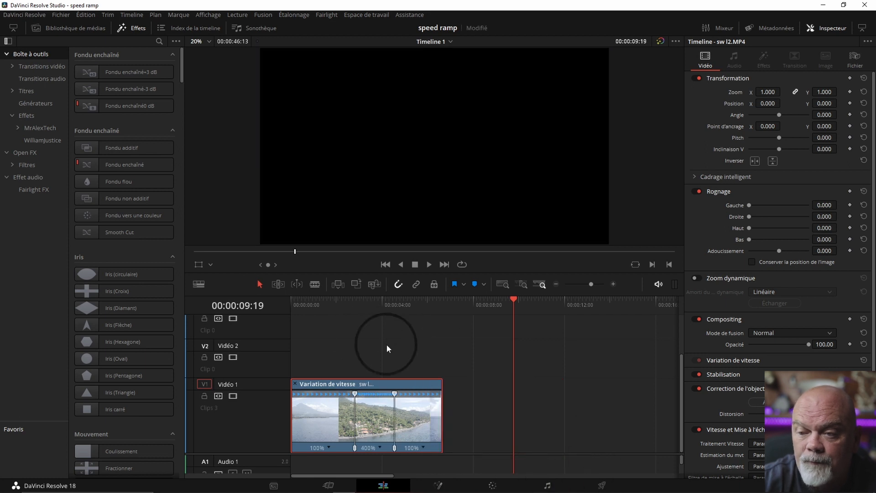
pyautogui.press('Home')
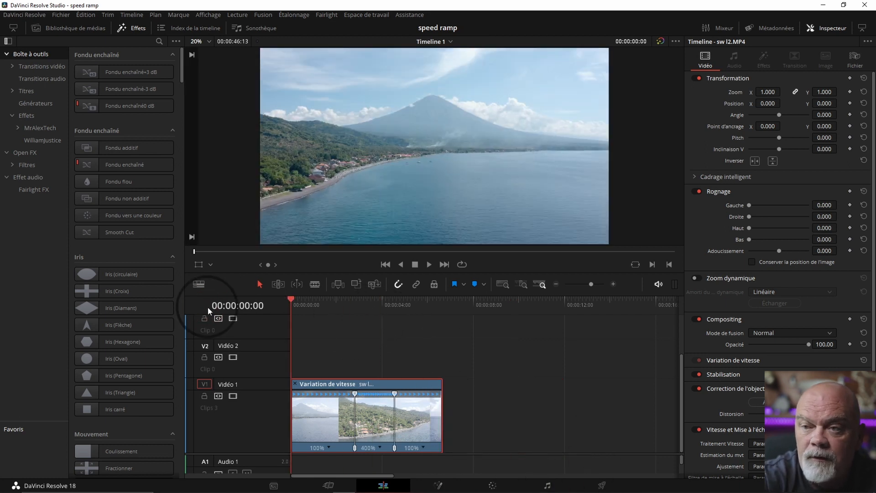
pyautogui.press('space')
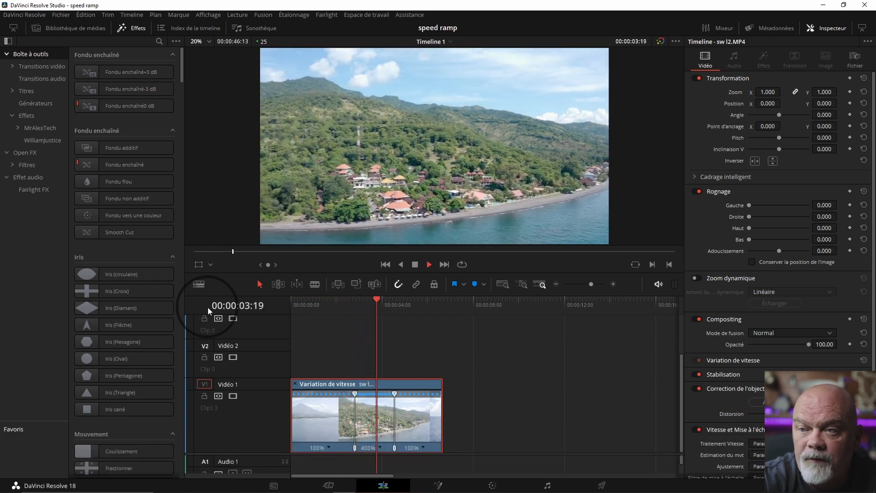
pyautogui.moveTo(339, 305); pyautogui.dragTo(290, 302)
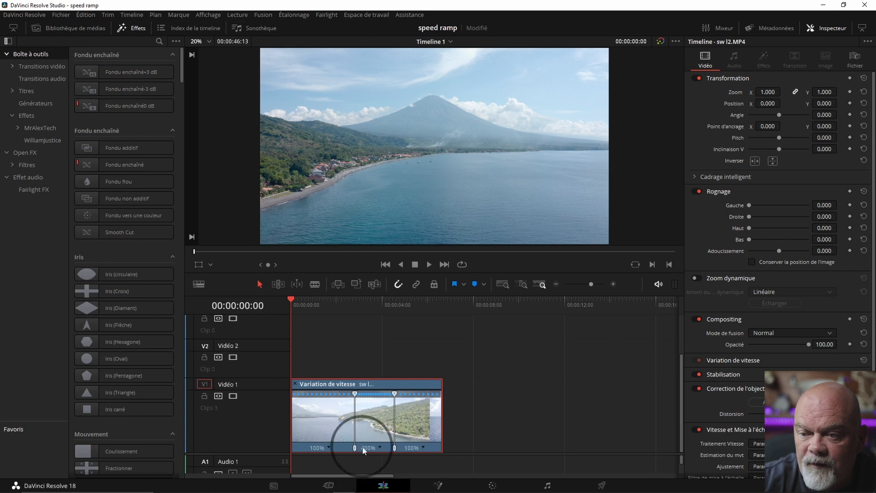
# Try shifting the first speed point earlier with its lower and upper handles, and reset the first segment's speed to 100%
pyautogui.moveTo(356, 451); pyautogui.dragTo(330, 446)
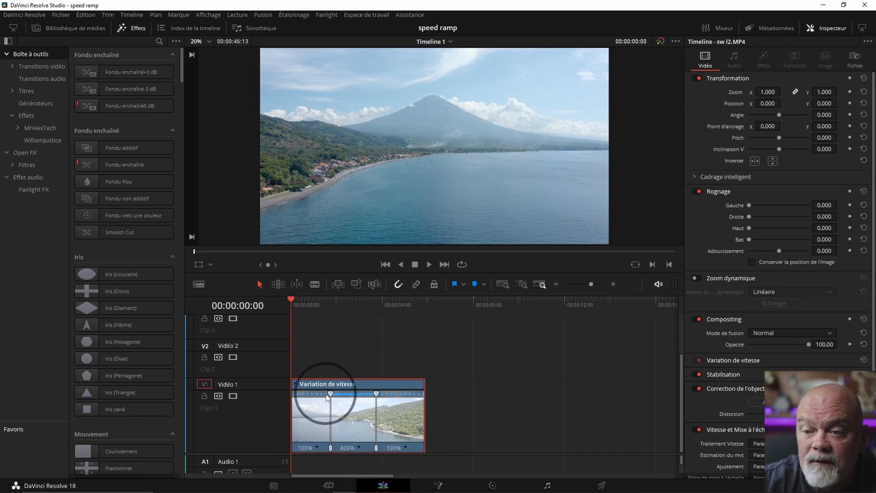
pyautogui.moveTo(330, 394); pyautogui.dragTo(312, 397)
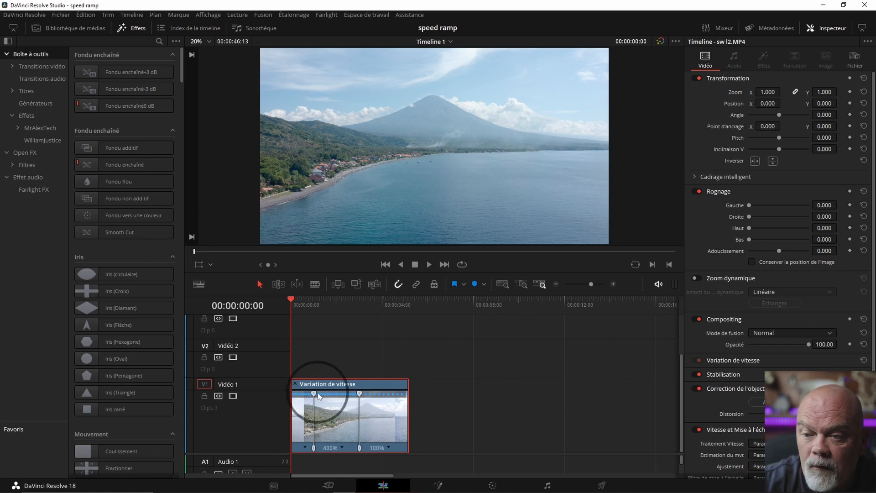
pyautogui.click(613, 284)
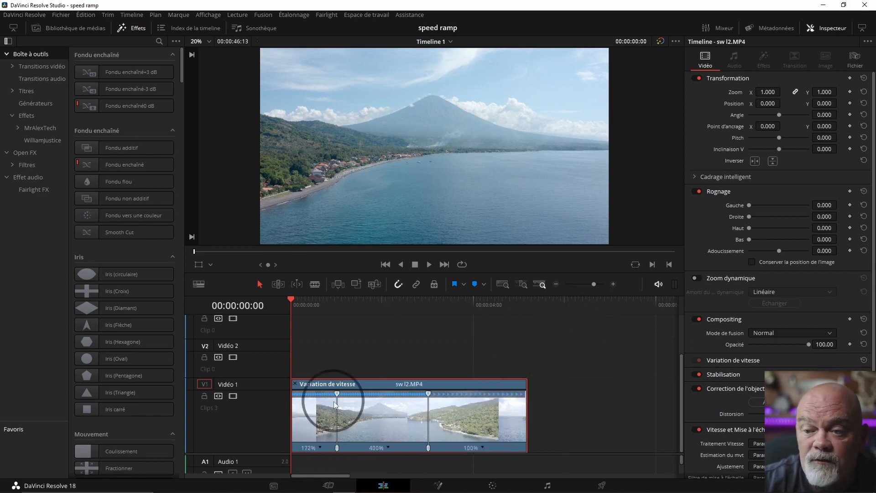
pyautogui.moveTo(338, 395); pyautogui.dragTo(364, 398)
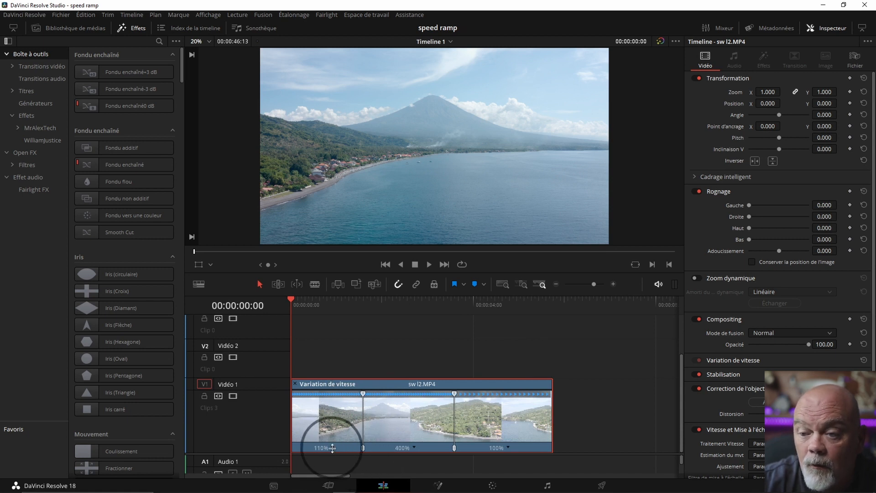
pyautogui.click(332, 448)
pyautogui.click(354, 425)
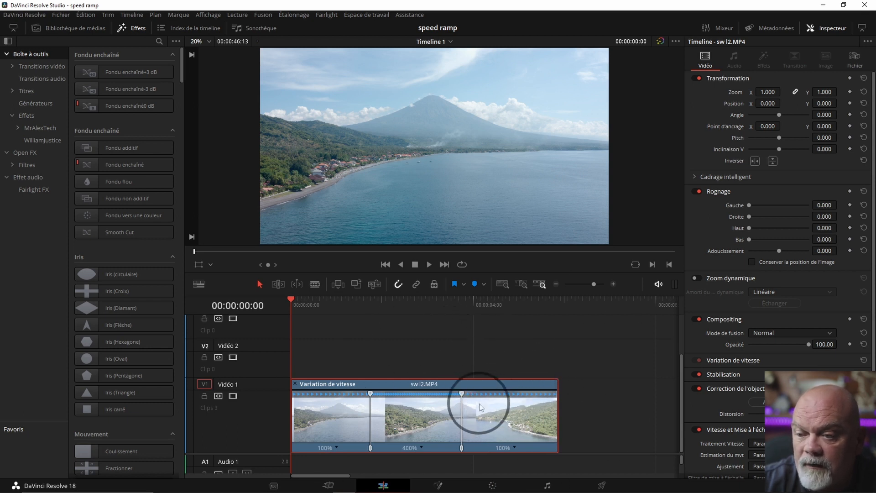
# Shift the second speed point's source position later, move the first speed point earlier to about 1.1 seconds, and play the clip from the start
pyautogui.moveTo(463, 450); pyautogui.dragTo(474, 448)
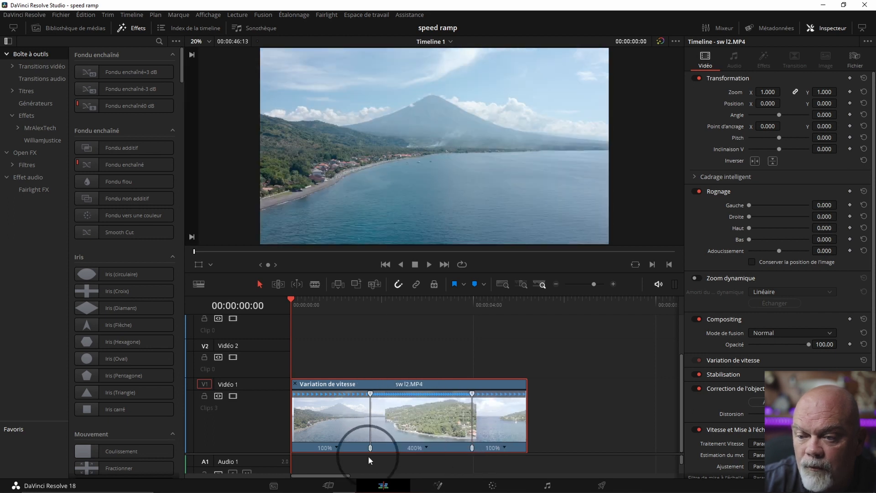
pyautogui.moveTo(370, 448); pyautogui.dragTo(343, 450)
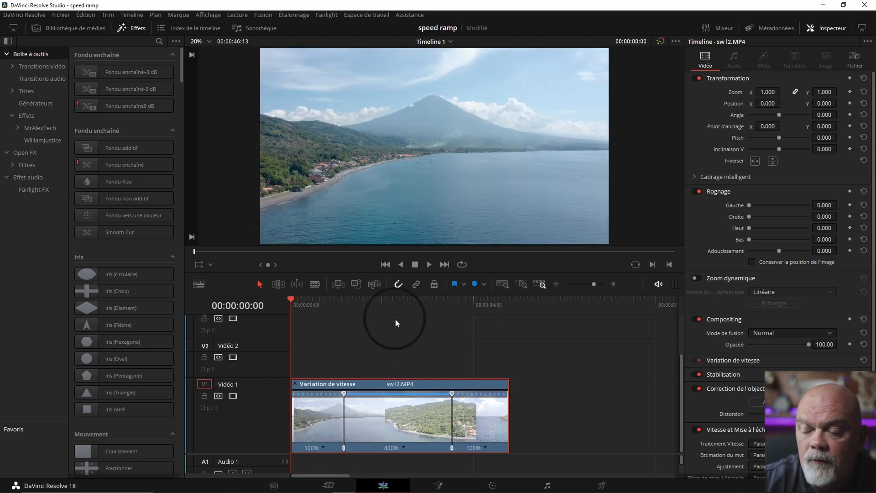
pyautogui.press('space')
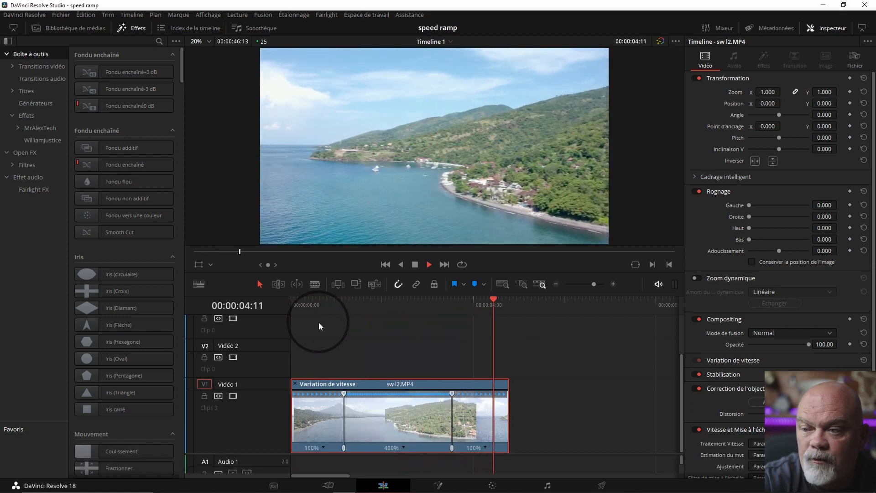
pyautogui.press('space')
pyautogui.moveTo(331, 305); pyautogui.dragTo(234, 322)
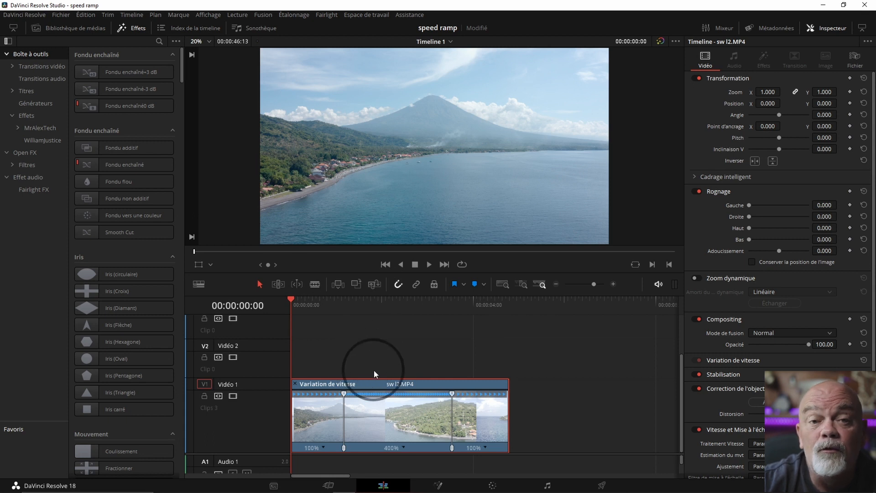
# Show the speed curve (Courbe de vitesse) under the clip and enlarge the timeline area to fit the whole curve
pyautogui.click(396, 424)
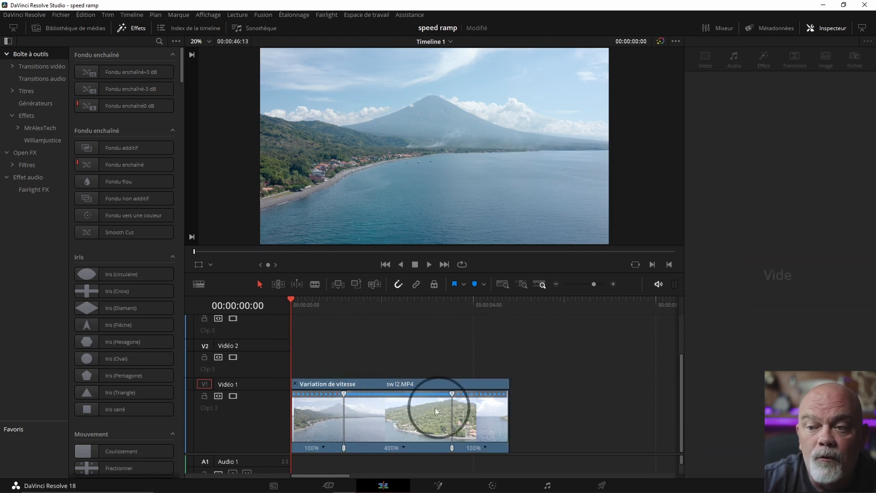
pyautogui.rightClick(396, 412)
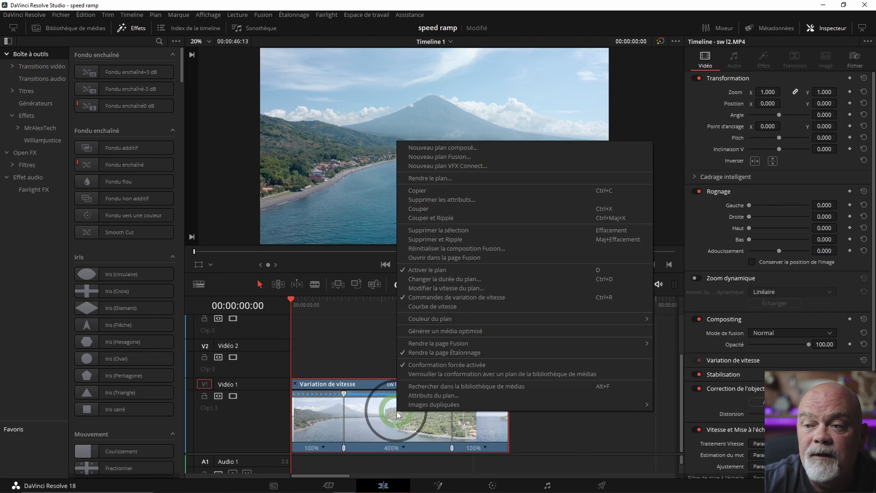
pyautogui.click(424, 309)
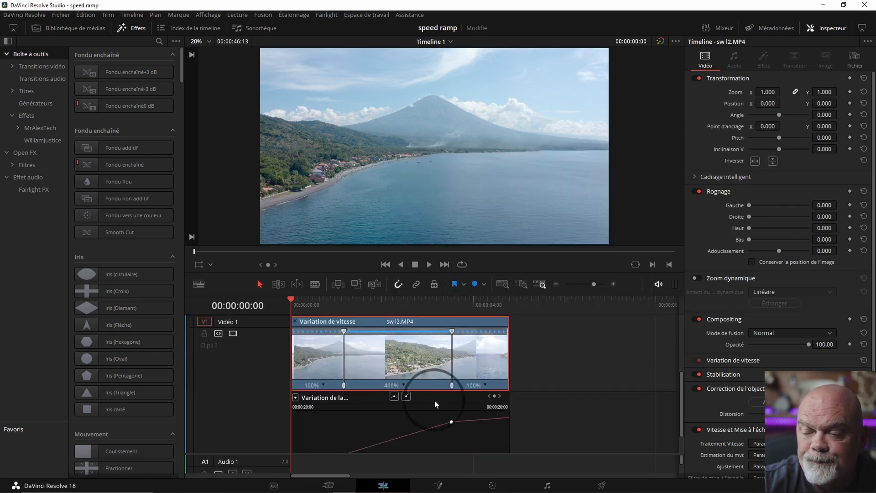
pyautogui.click(462, 297)
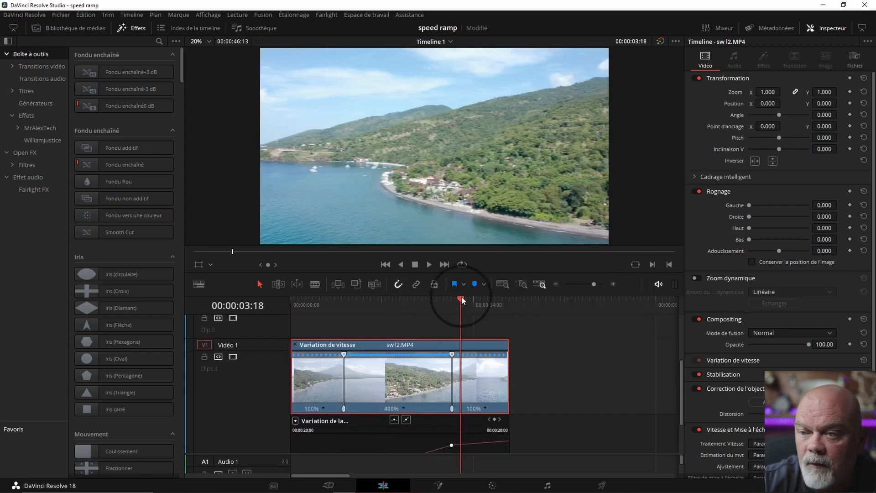
pyautogui.moveTo(473, 295); pyautogui.dragTo(474, 248)
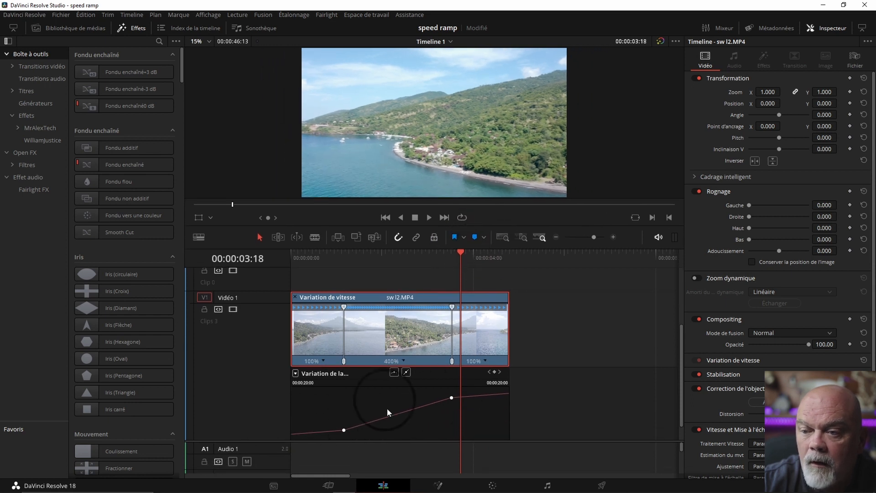
# Display the Variation de la vitesse curve and hide the Variation de la vitesse de l'image curve
pyautogui.click(295, 374)
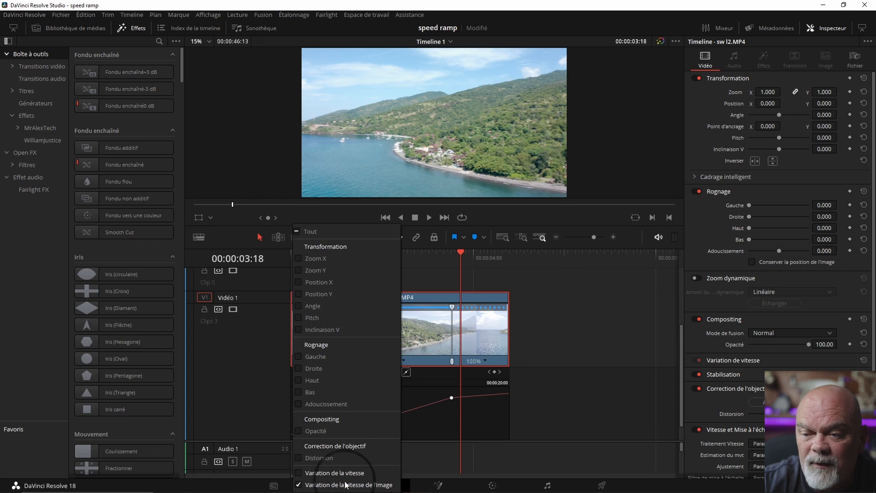
pyautogui.click(299, 474)
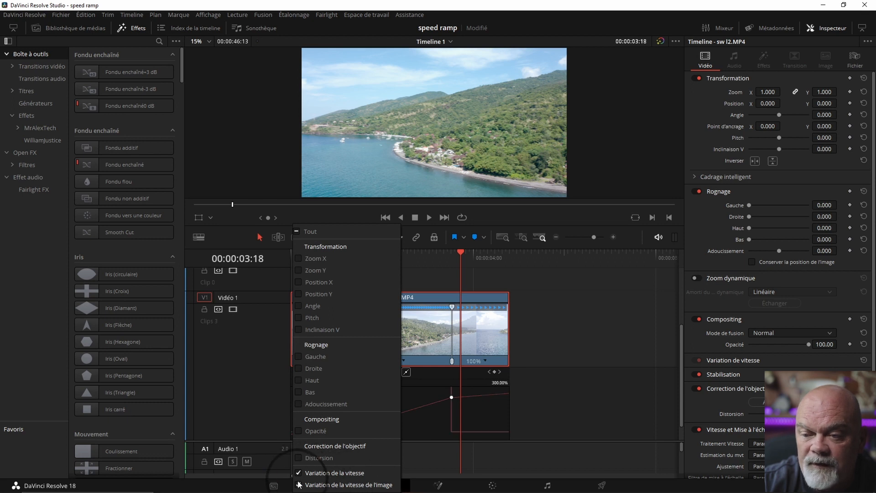
pyautogui.click(299, 485)
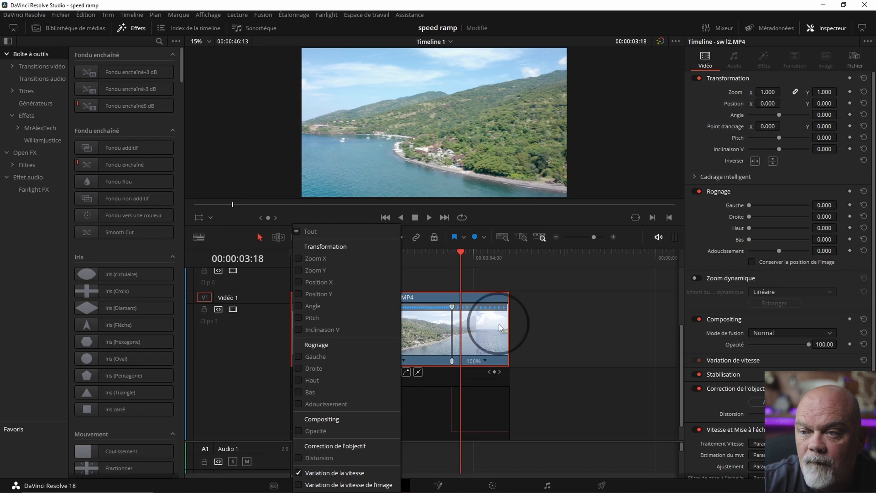
# Smooth the first and second speed points on the clip's Variation de la vitesse curve into Bézier transitions
pyautogui.click(580, 375)
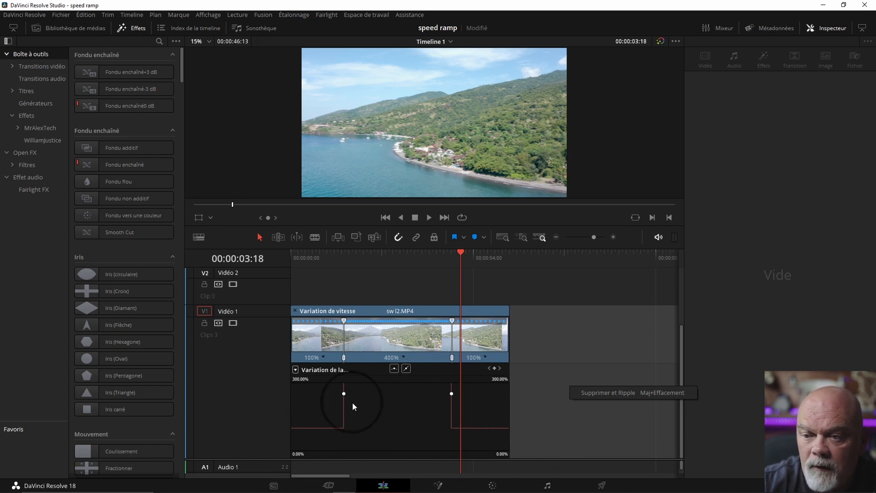
pyautogui.click(344, 394)
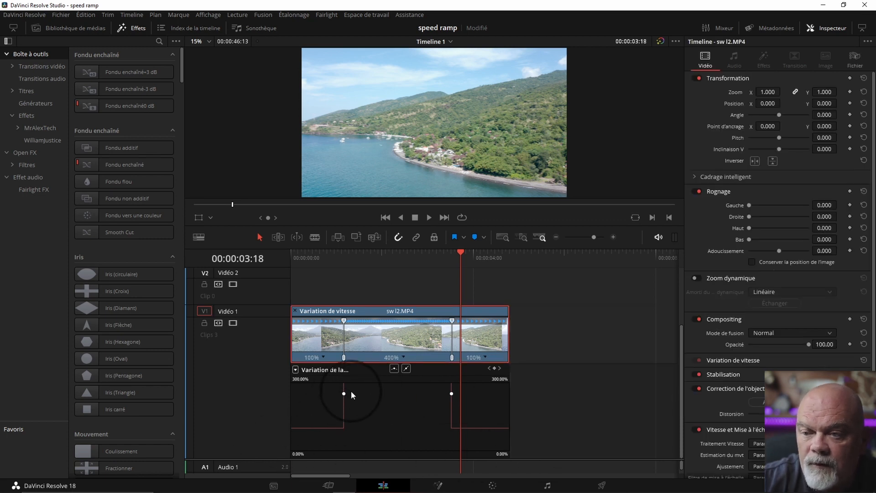
pyautogui.click(343, 393)
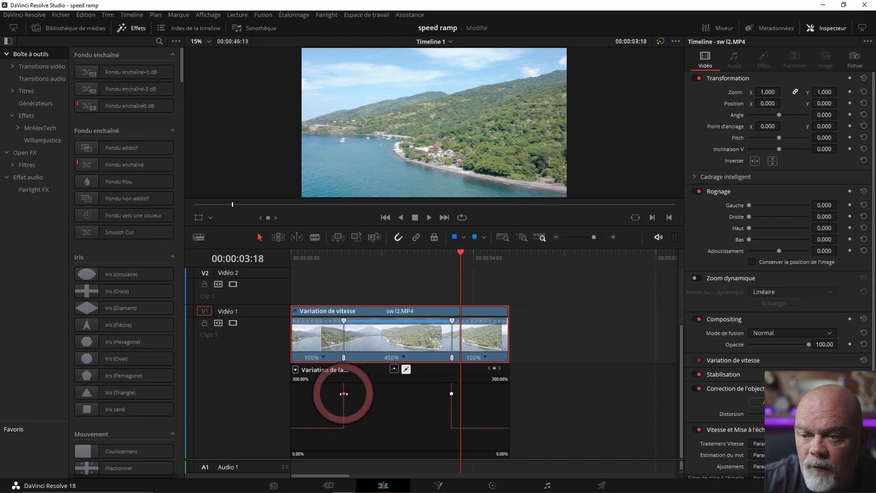
pyautogui.click(394, 369)
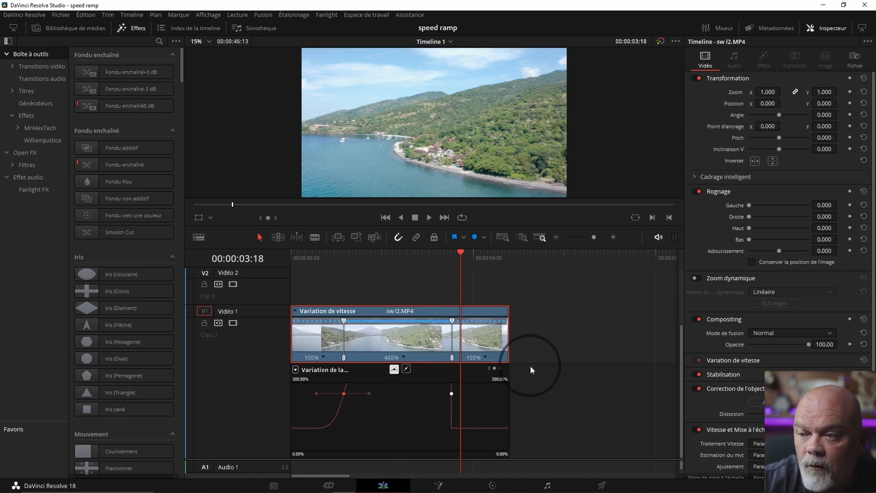
pyautogui.click(451, 393)
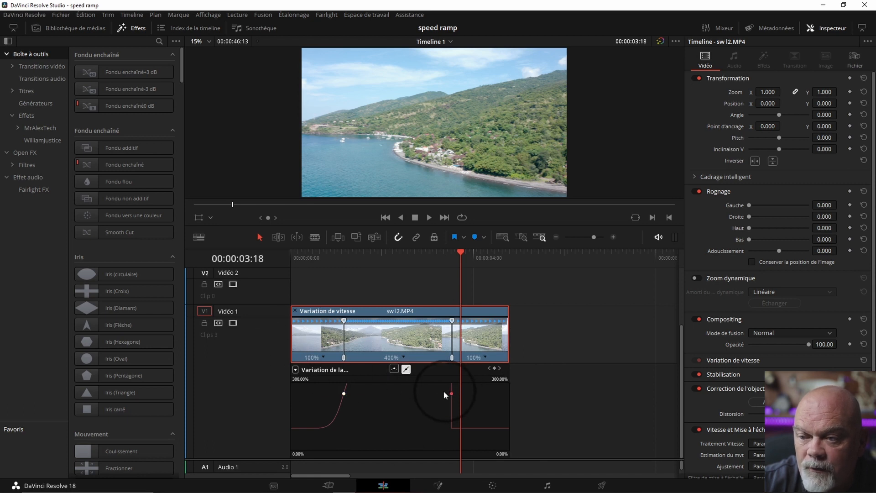
pyautogui.click(394, 368)
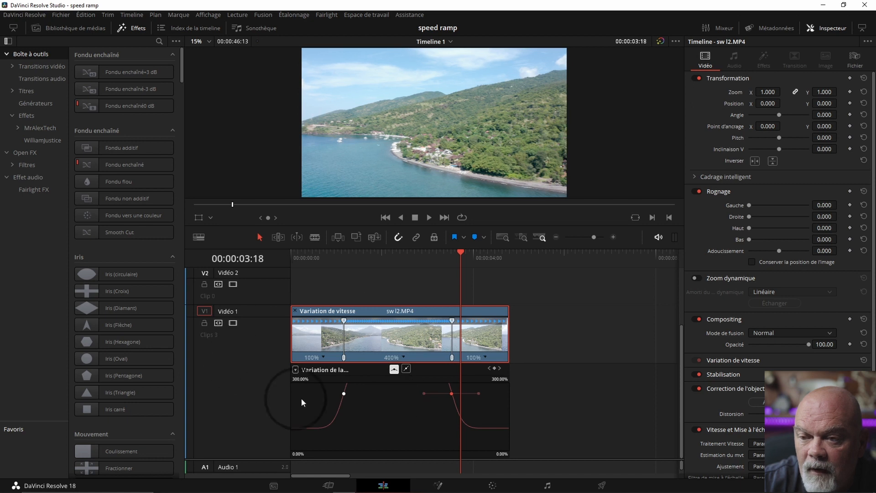
# Lengthen the first speed point's curve handles considerably and the second speed point's handles slightly for gentler speed transitions
pyautogui.click(343, 393)
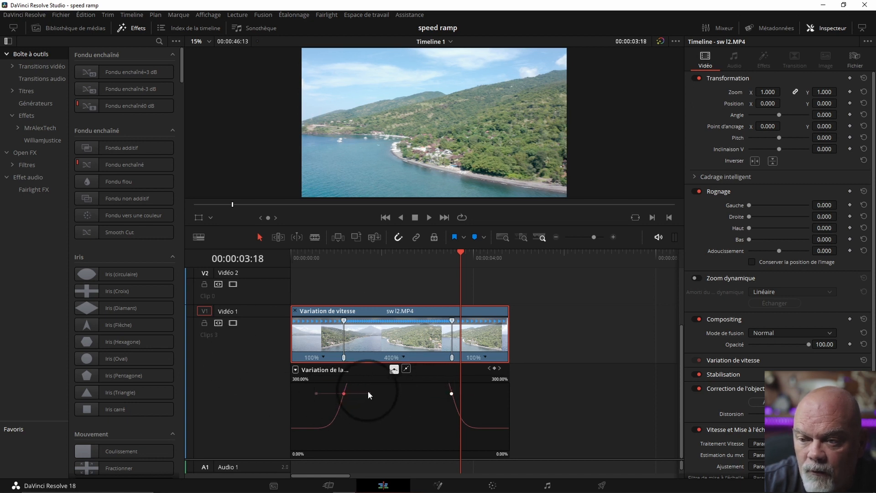
pyautogui.moveTo(369, 393); pyautogui.dragTo(396, 393)
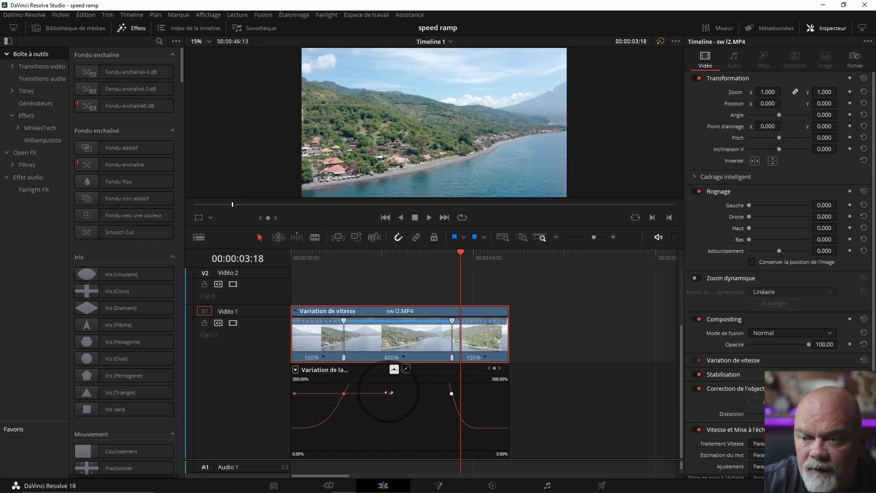
pyautogui.click(452, 393)
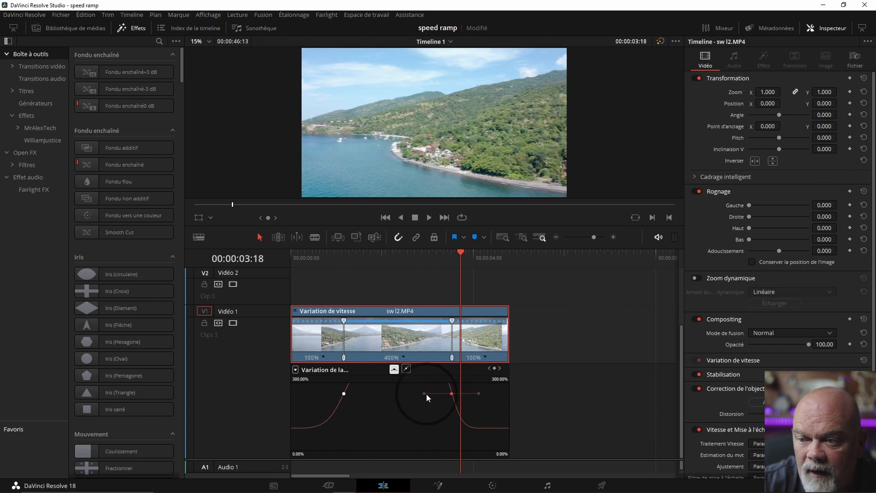
pyautogui.moveTo(421, 393)
pyautogui.mouseDown()
pyautogui.moveTo(407, 393)
pyautogui.moveTo(419, 395)
pyautogui.mouseUp()
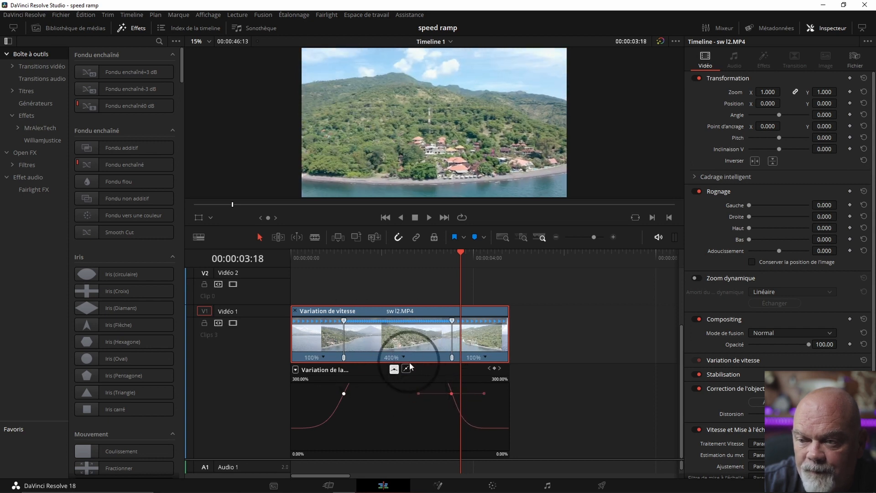
# Turn off snapping and play the speed-ramped clip twice from the start of the timeline to check the transitions
pyautogui.scroll(1, 401, 406)
pyautogui.click(401, 416)
pyautogui.moveTo(360, 253); pyautogui.dragTo(254, 259)
pyautogui.press('n')
pyautogui.press('space')
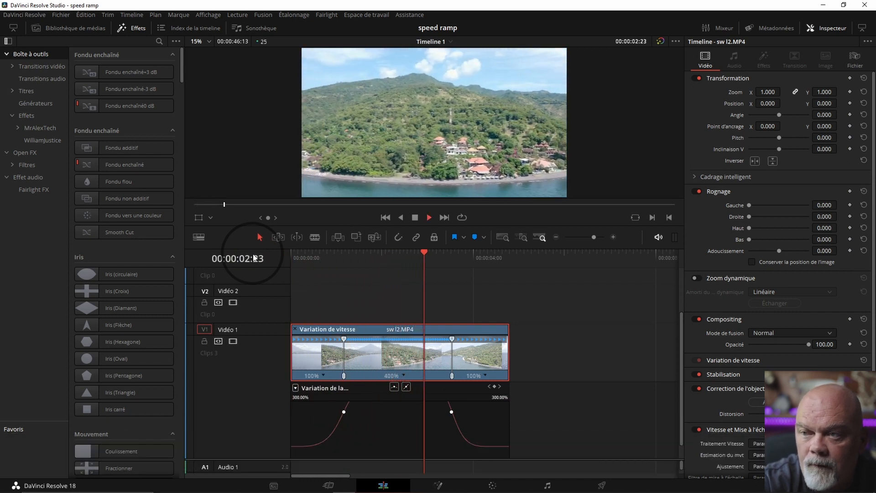
pyautogui.press('space')
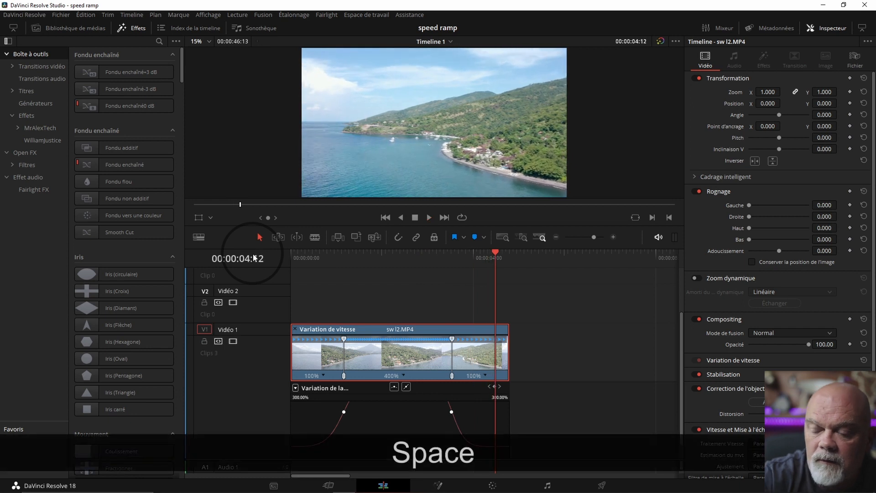
pyautogui.click(375, 268)
pyautogui.moveTo(294, 256); pyautogui.dragTo(263, 253)
pyautogui.press('space')
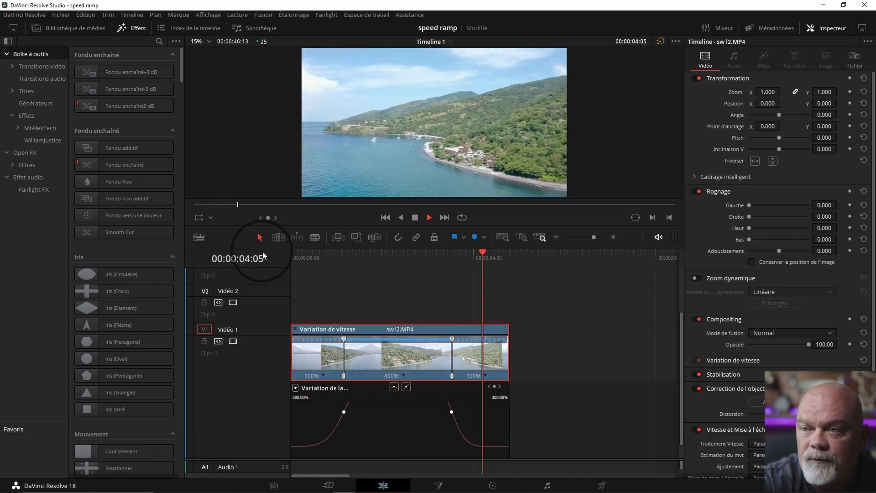
pyautogui.press('space')
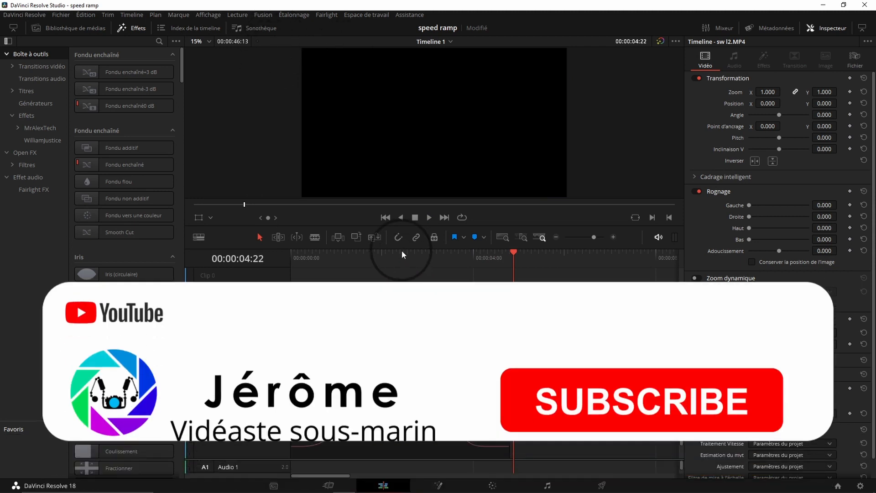
pyautogui.moveTo(402, 255); pyautogui.dragTo(291, 256)
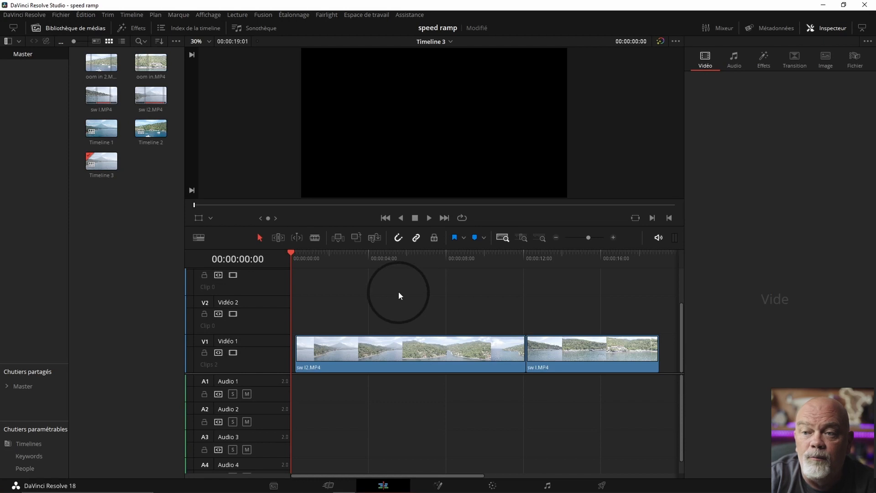
# Play Timeline 3 through its two clips and enable the Commandes de variation de vitesse on both sw l2.MP4 and sw l.MP4
pyautogui.click(308, 261)
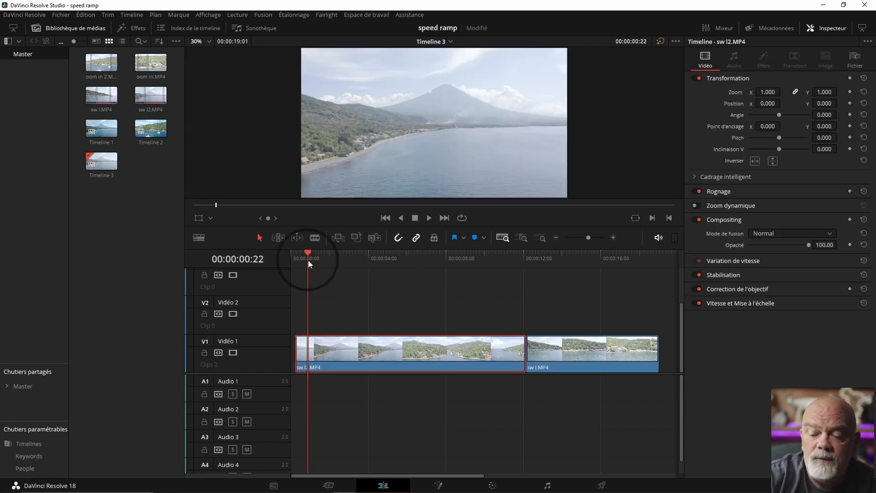
pyautogui.press('space')
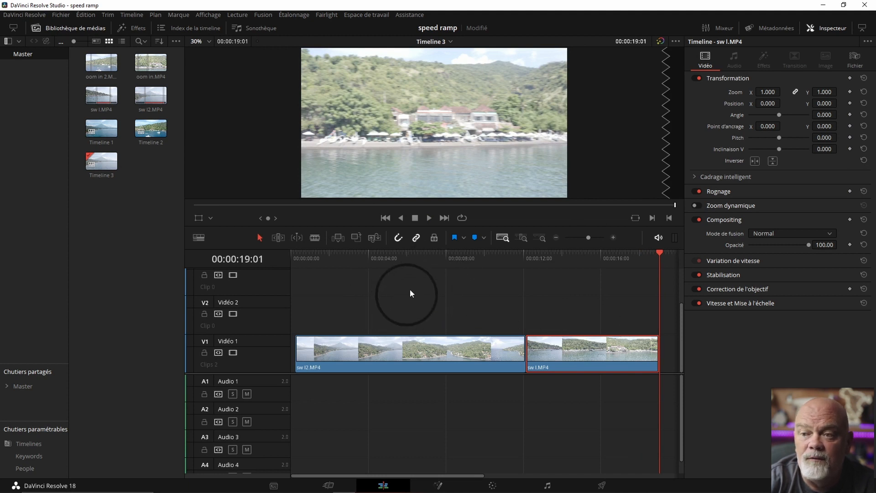
pyautogui.click(397, 352)
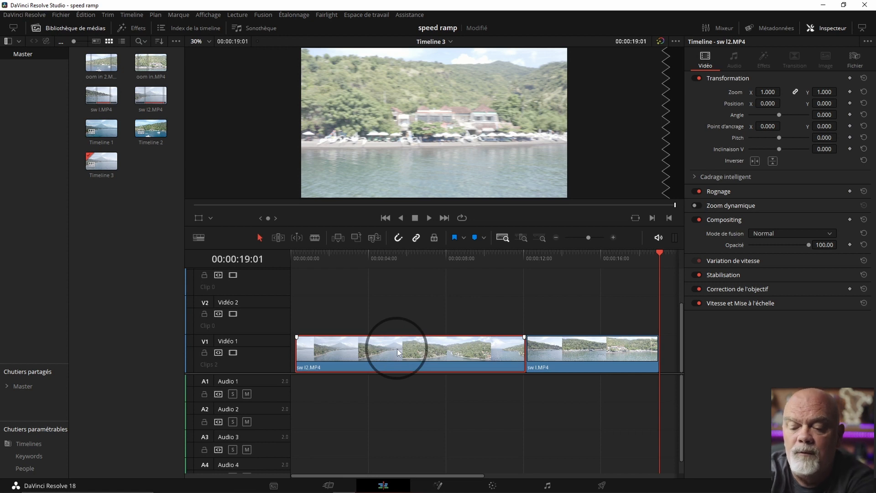
pyautogui.hotkey('ctrl', 'r')
pyautogui.click(593, 357)
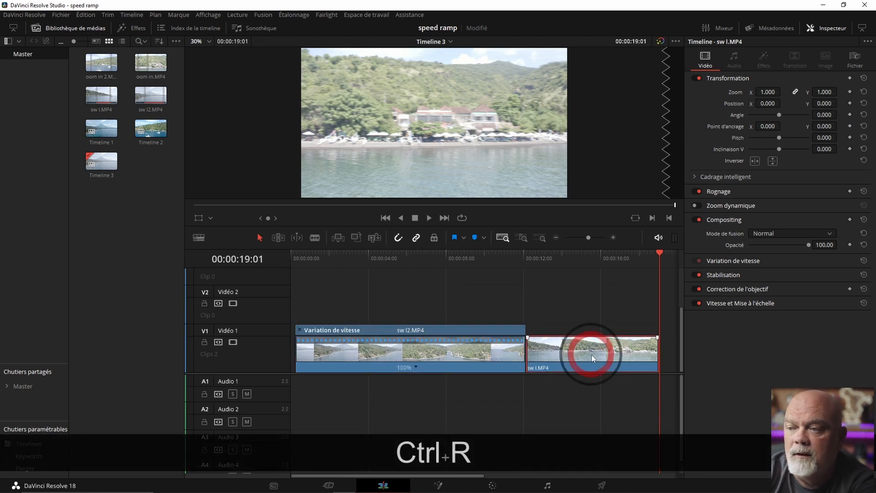
pyautogui.hotkey('ctrl', 'r')
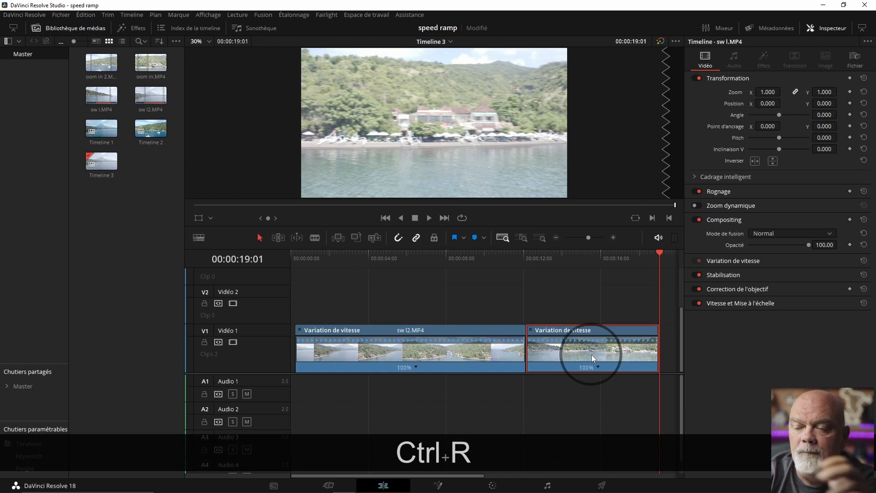
# Show the Courbe de vitesse of clip sw l2.MP4, displaying Variation de la vitesse instead of Variation de la vitesse de l'image
pyautogui.rightClick(385, 348)
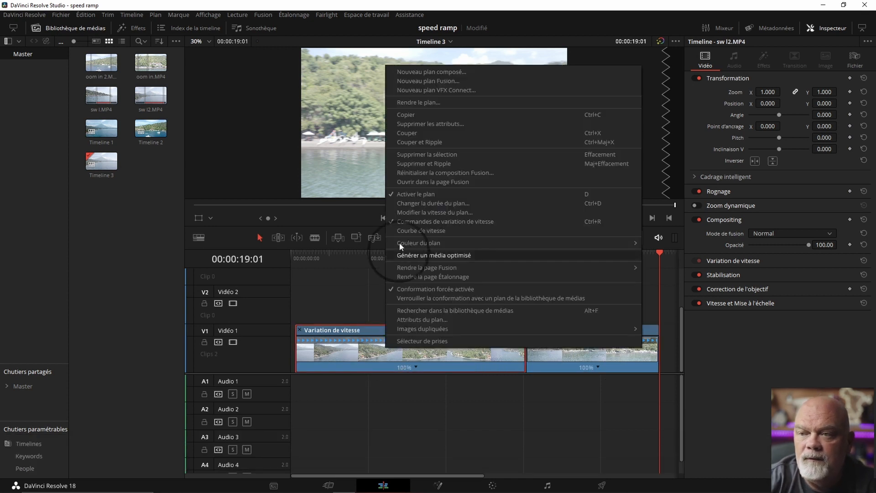
pyautogui.click(405, 231)
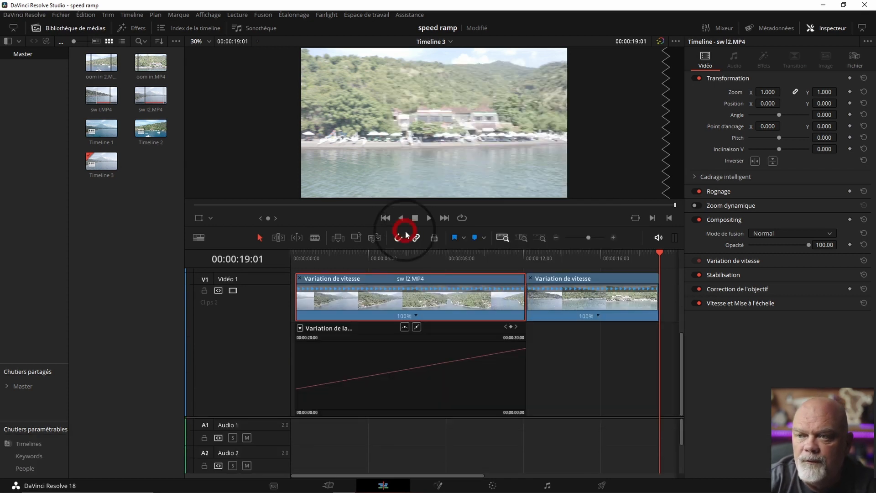
pyautogui.click(300, 328)
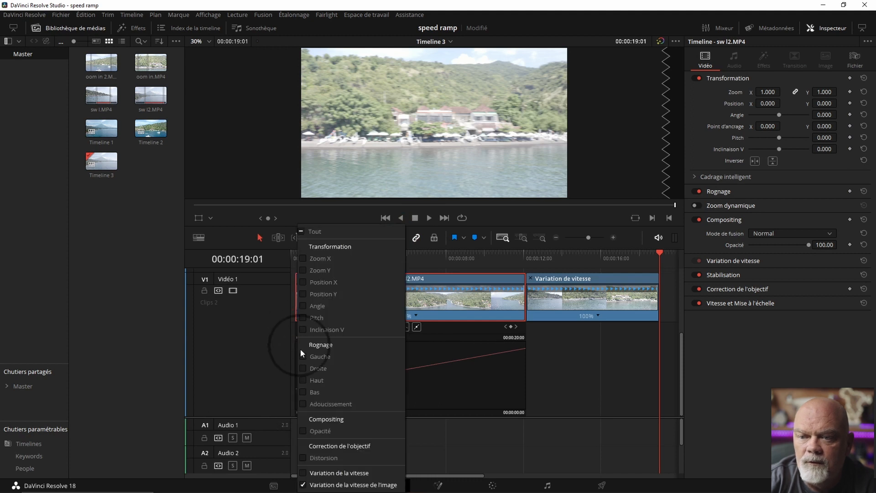
pyautogui.click(304, 472)
pyautogui.click(303, 485)
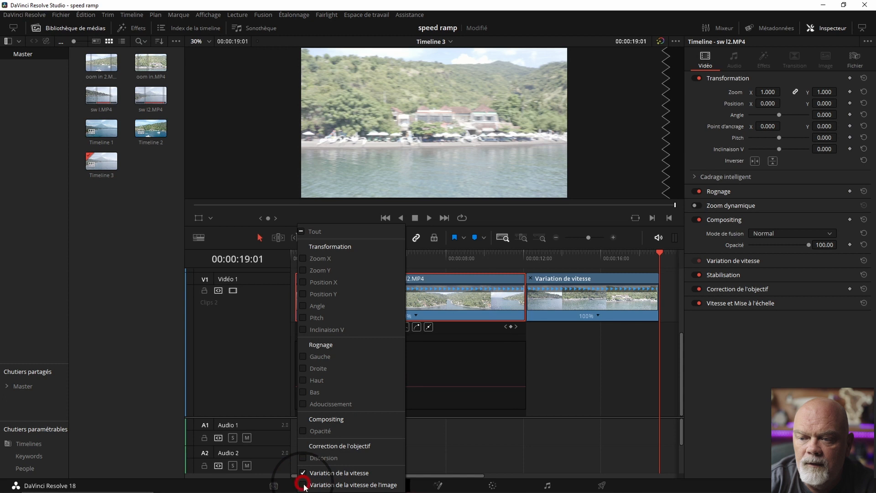
pyautogui.click(459, 370)
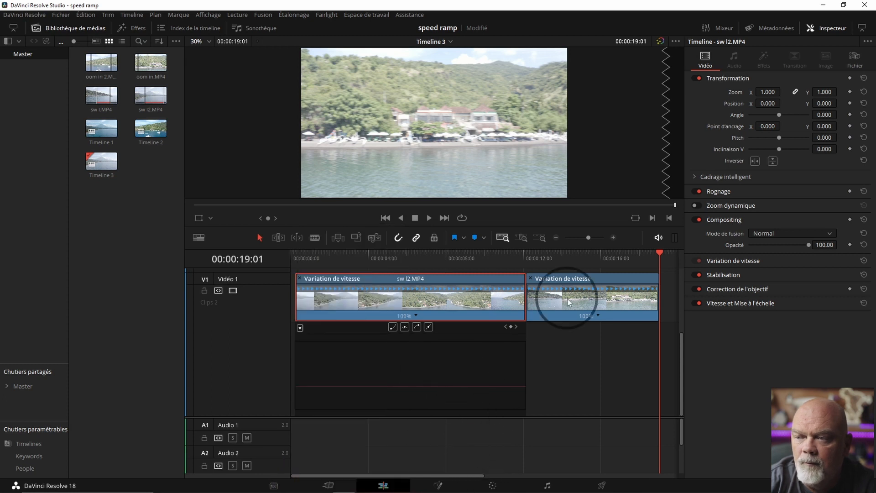
# Show clip sw l.MP4's Courbe de vitesse with only Variation de la vitesse displayed, and hide the media pool to widen the timeline
pyautogui.click(567, 300)
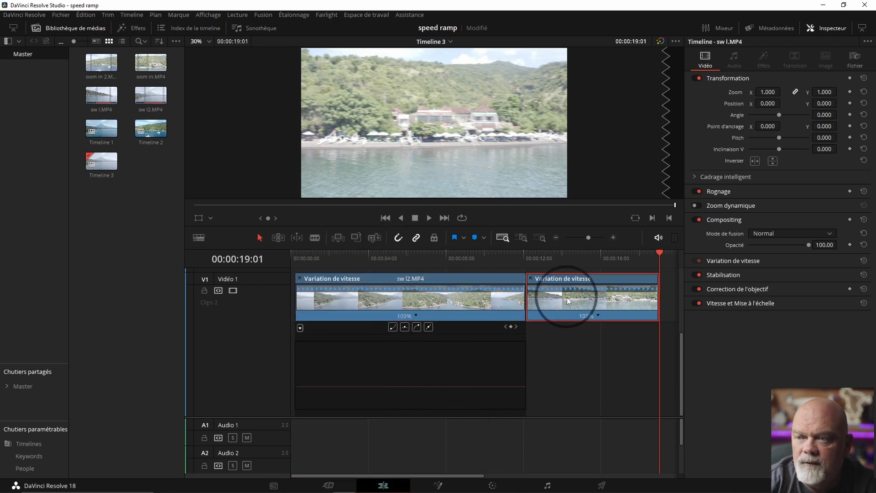
pyautogui.rightClick(568, 300)
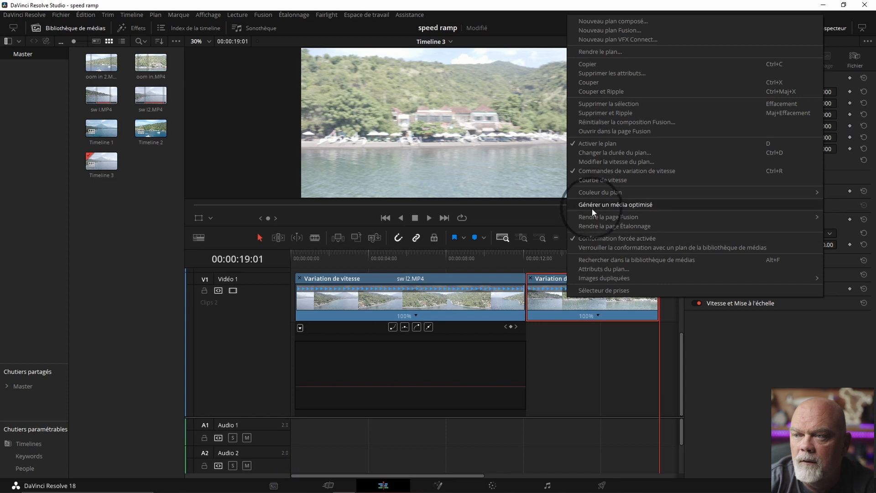
pyautogui.click(594, 180)
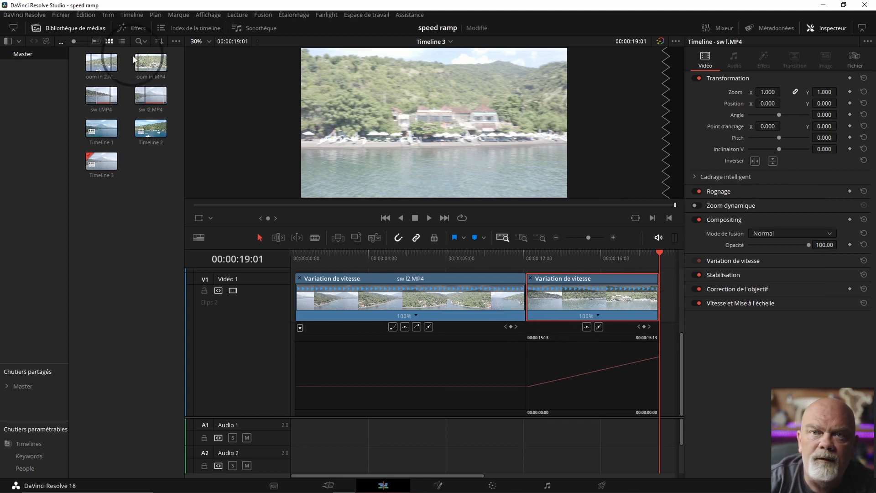
pyautogui.click(61, 28)
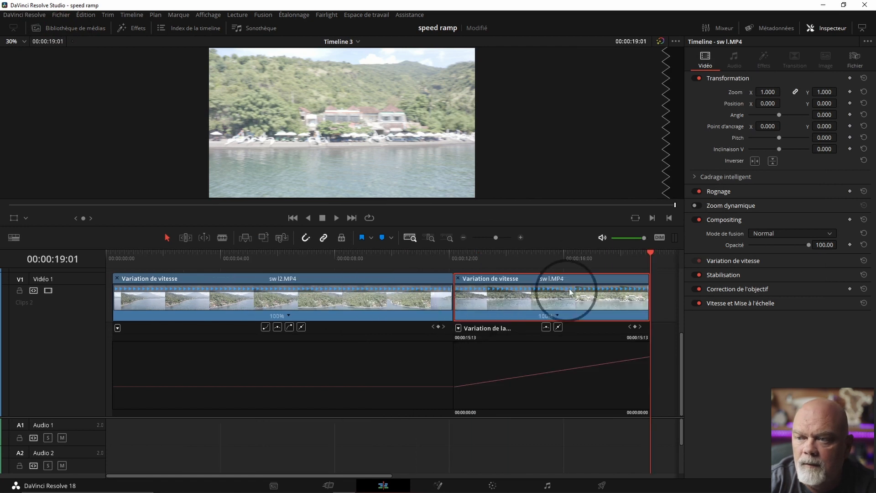
pyautogui.click(458, 329)
pyautogui.click(462, 473)
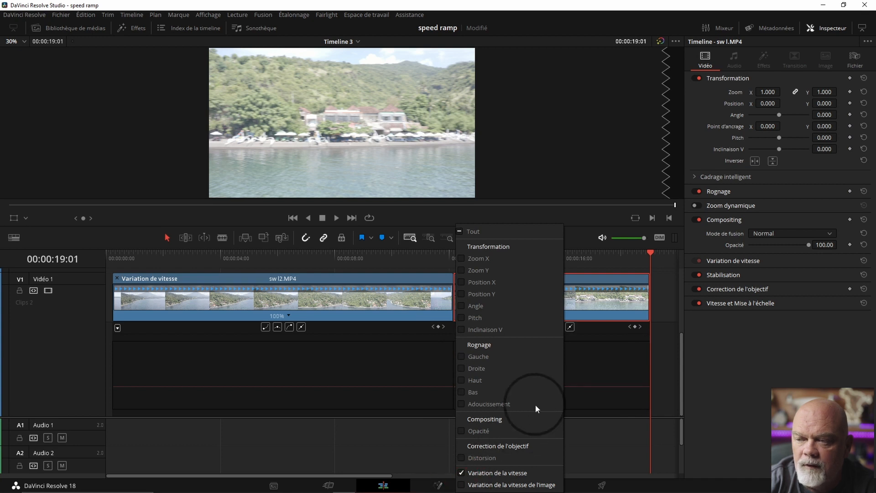
pyautogui.click(359, 364)
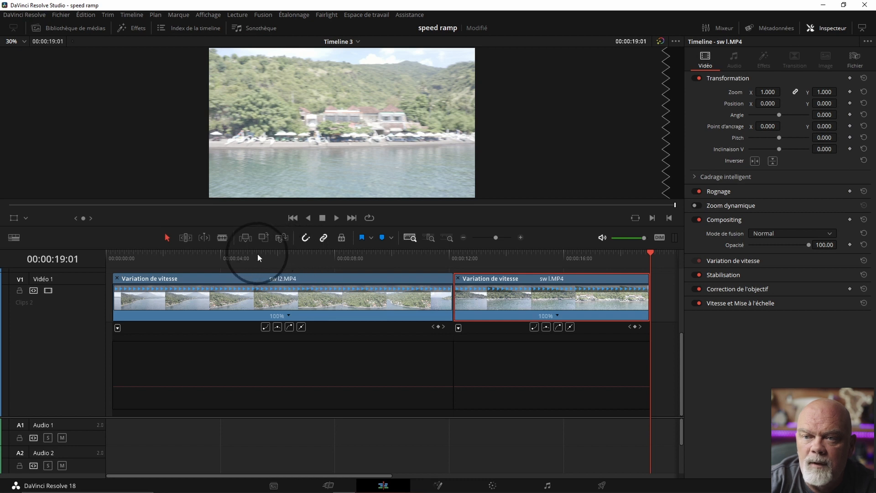
# Add a speed point to clip sw l2.MP4 at 00:00:04:13
pyautogui.click(235, 254)
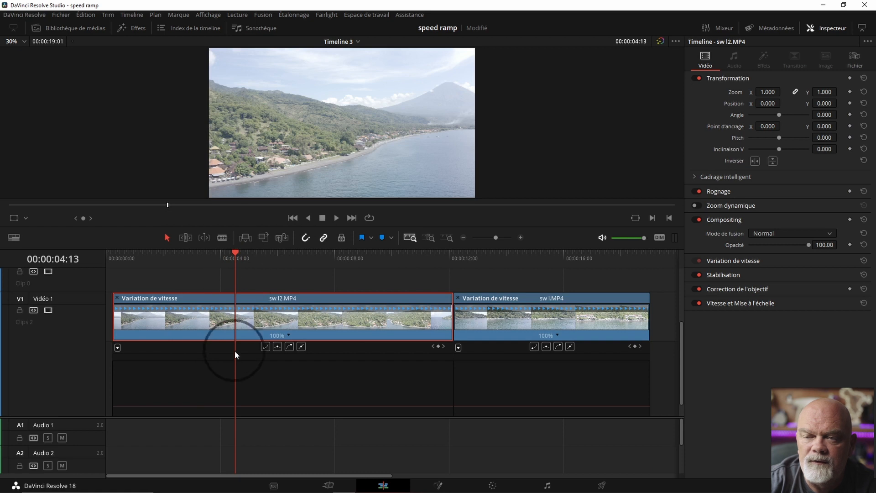
pyautogui.click(289, 336)
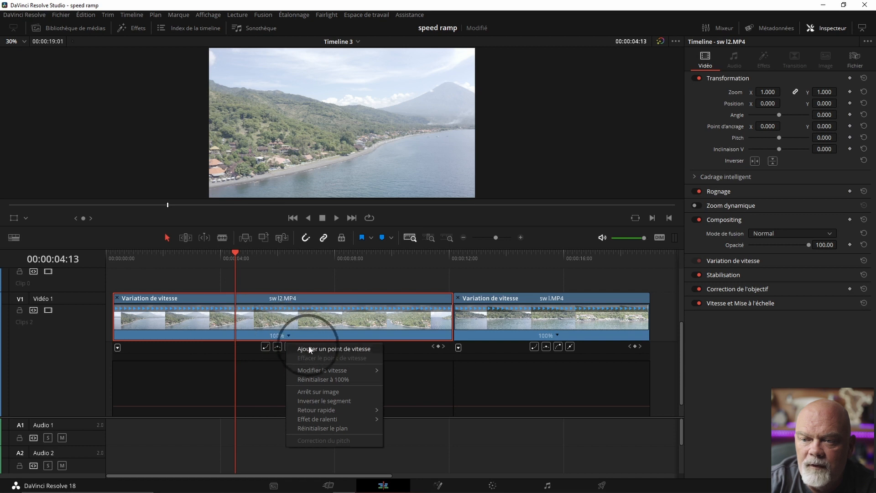
pyautogui.click(305, 349)
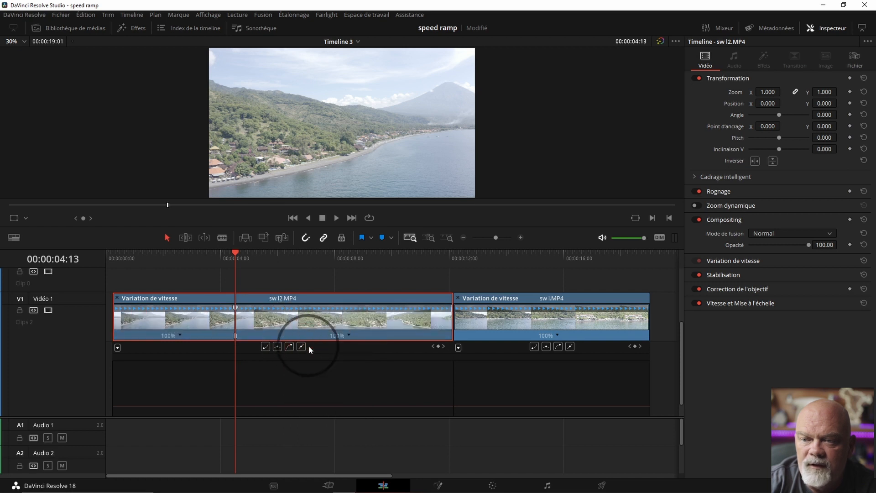
pyautogui.click(350, 335)
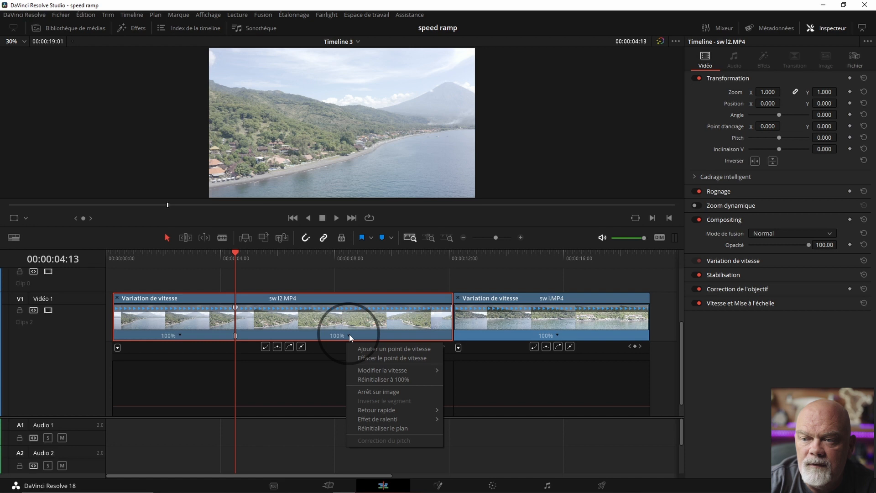
pyautogui.moveTo(420, 368)
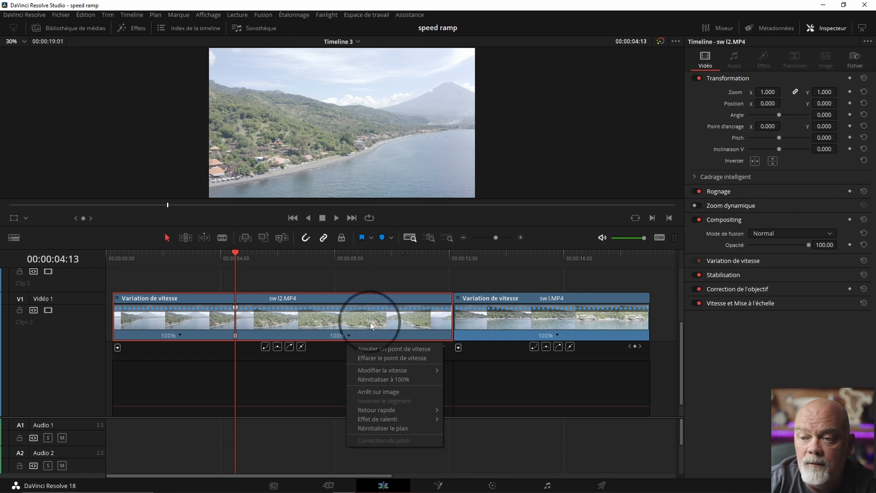
pyautogui.click(366, 272)
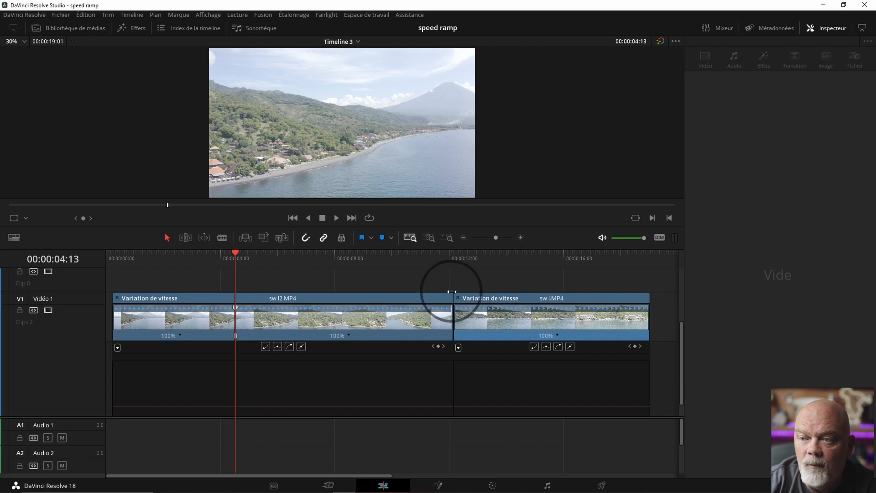
# Move clip sw l.MP4 away to open a gap after sw l2.MP4, and undo a trial trim of sw l2.MP4's end
pyautogui.moveTo(489, 295)
pyautogui.mouseDown()
pyautogui.moveTo(511, 302)
pyautogui.moveTo(496, 294)
pyautogui.mouseUp()
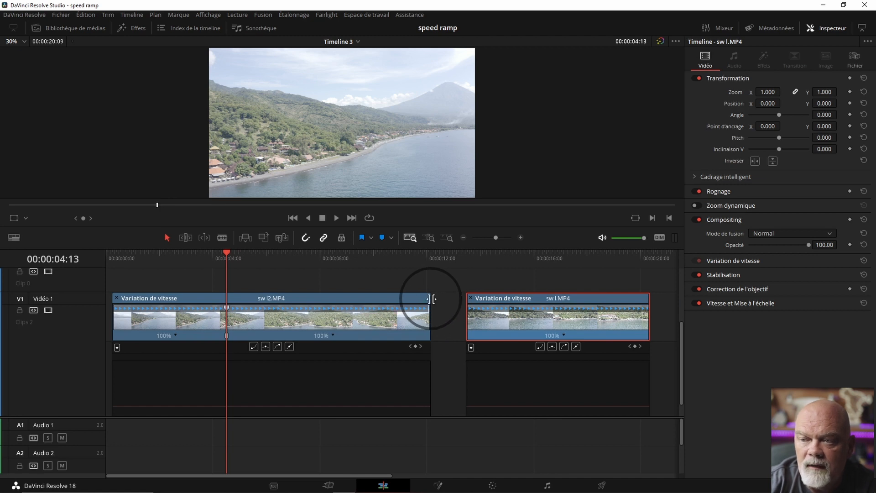
pyautogui.moveTo(432, 299); pyautogui.dragTo(380, 294)
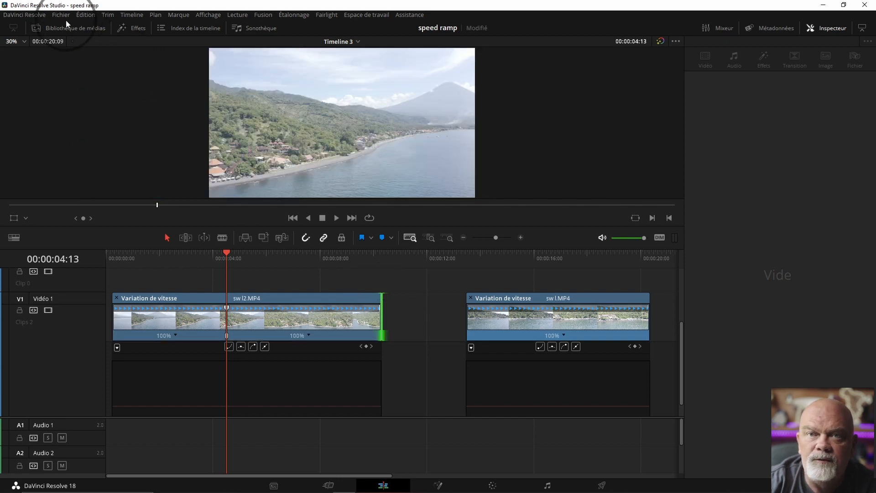
pyautogui.hotkey('ctrl', 'z')
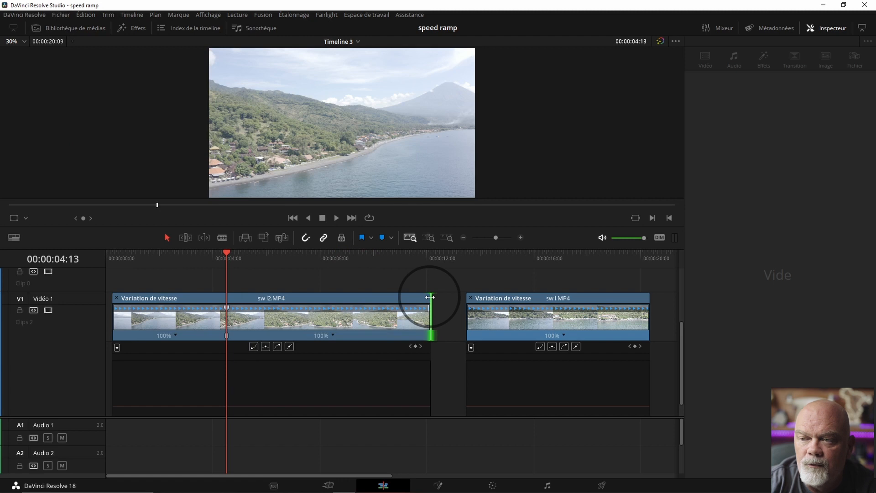
# Speed up sw l2.MP4's segment after the speed point to 2607% by retiming the clip's end closer to that point
pyautogui.moveTo(430, 297); pyautogui.dragTo(250, 289)
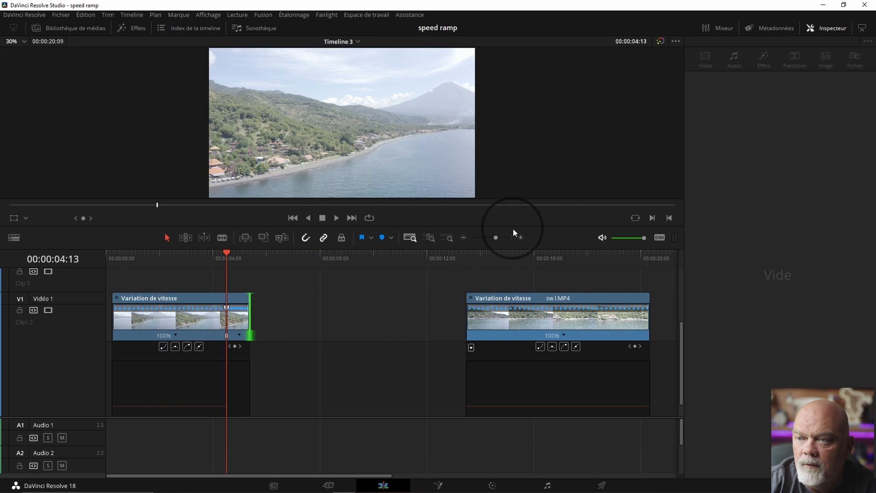
pyautogui.click(521, 238)
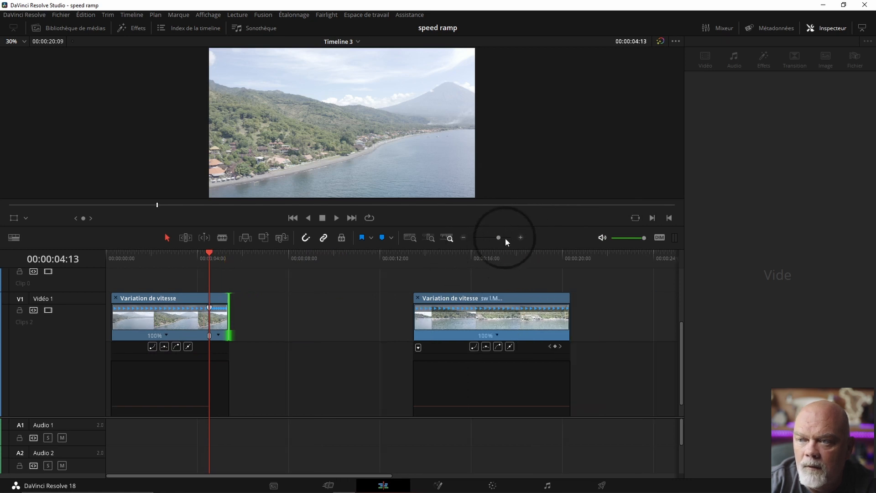
pyautogui.click(521, 238)
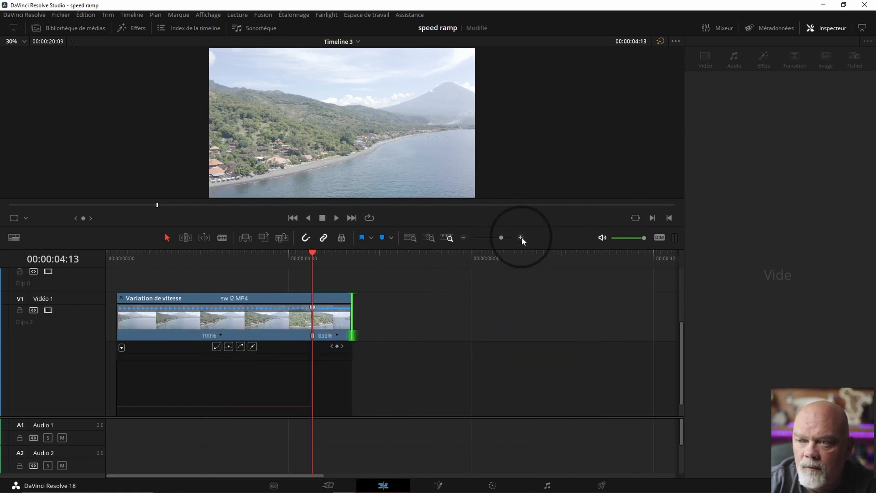
pyautogui.click(521, 237)
pyautogui.moveTo(470, 295); pyautogui.dragTo(418, 294)
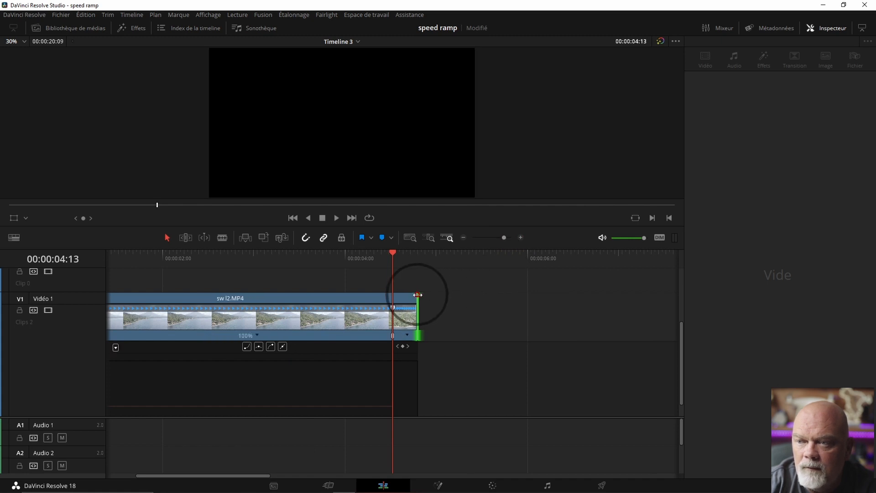
pyautogui.click(520, 238)
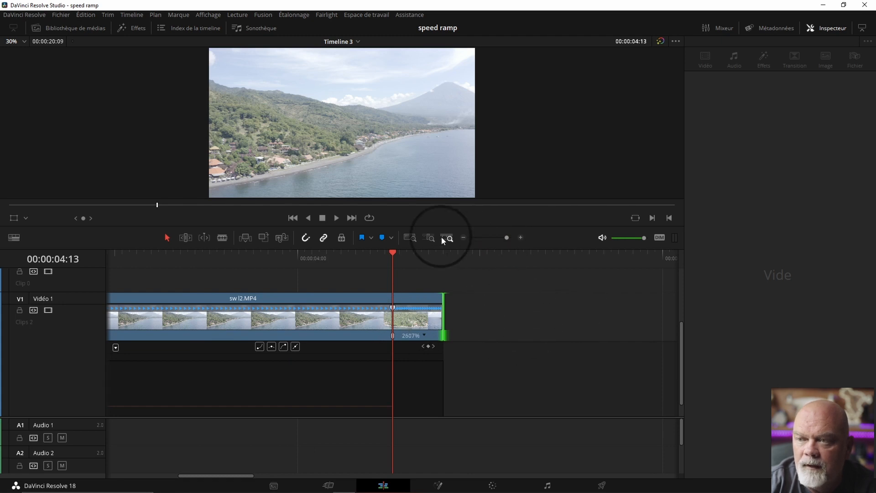
pyautogui.click(410, 237)
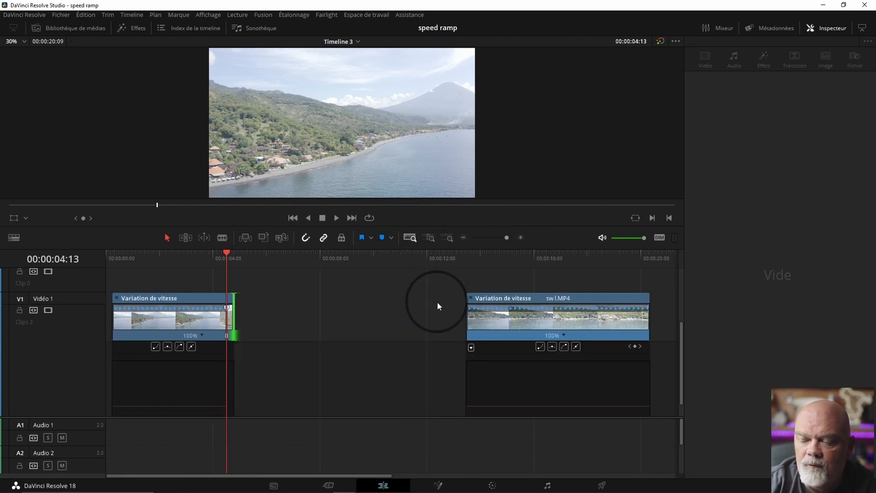
# Play sw l2.MP4 from its start through the accelerated end segment
pyautogui.click(190, 255)
pyautogui.moveTo(188, 255); pyautogui.dragTo(113, 255)
pyautogui.press('space')
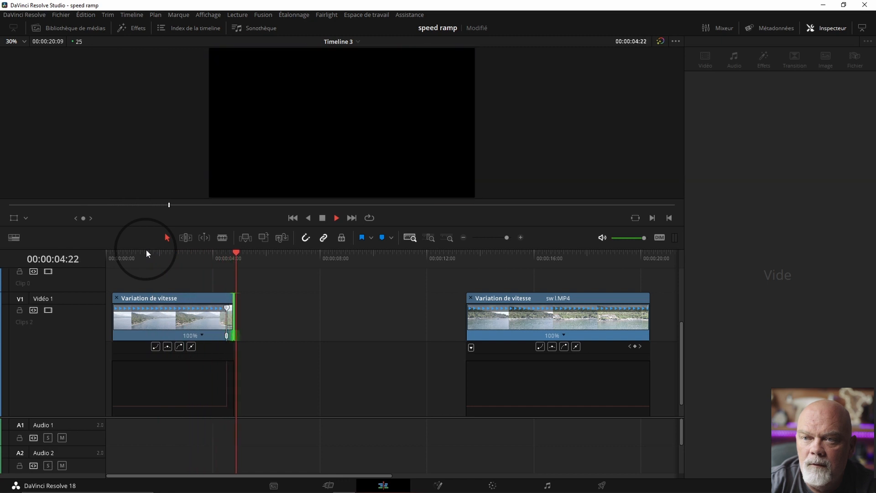
pyautogui.press('space')
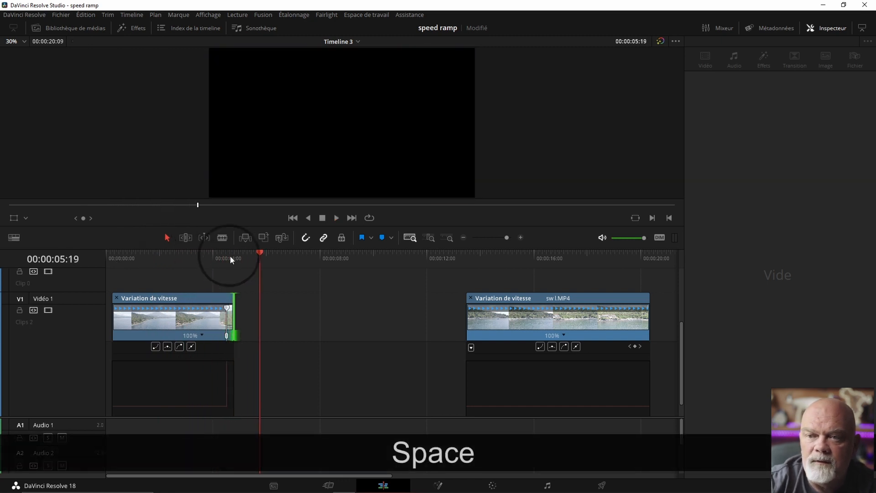
# Set sw l2.MP4's segment after the speed point to 300%, and smooth the speed point's curve with slightly wider handles
pyautogui.moveTo(260, 255); pyautogui.dragTo(235, 262)
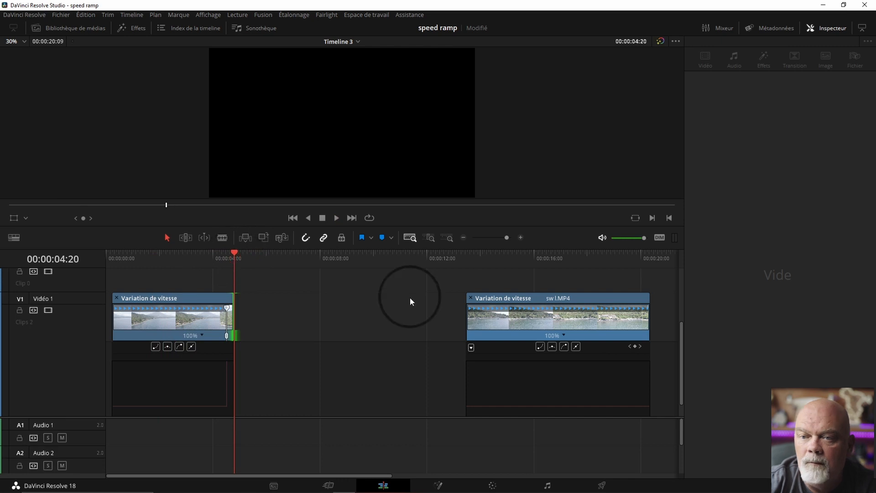
pyautogui.click(521, 237)
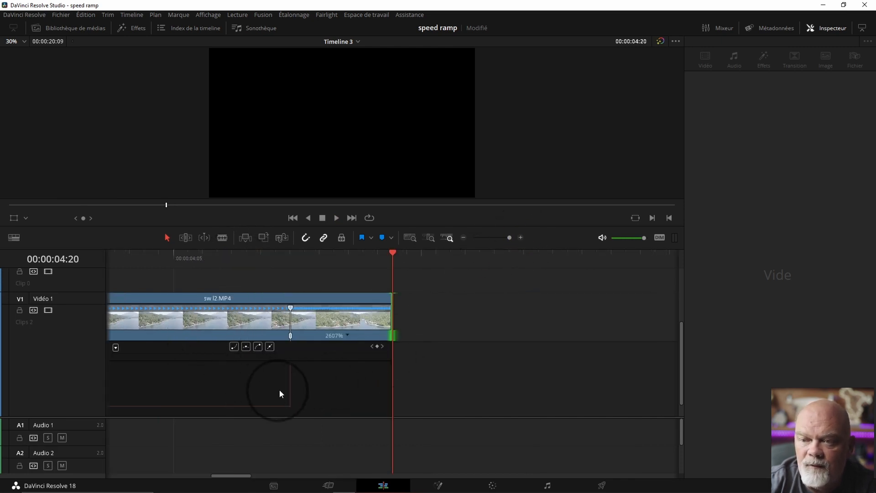
pyautogui.click(290, 382)
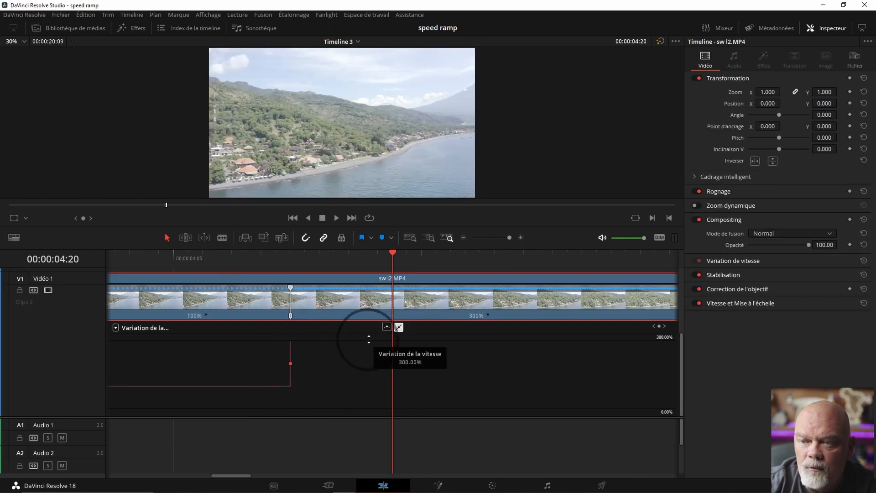
pyautogui.click(386, 326)
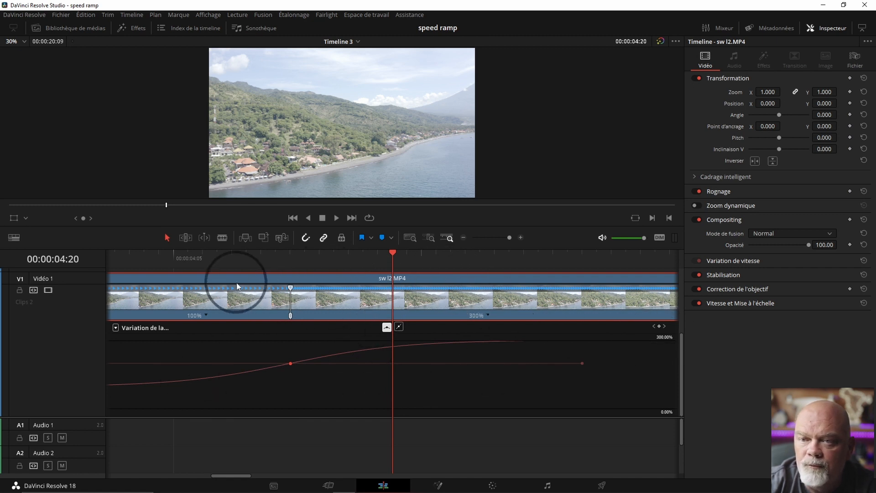
pyautogui.click(462, 238)
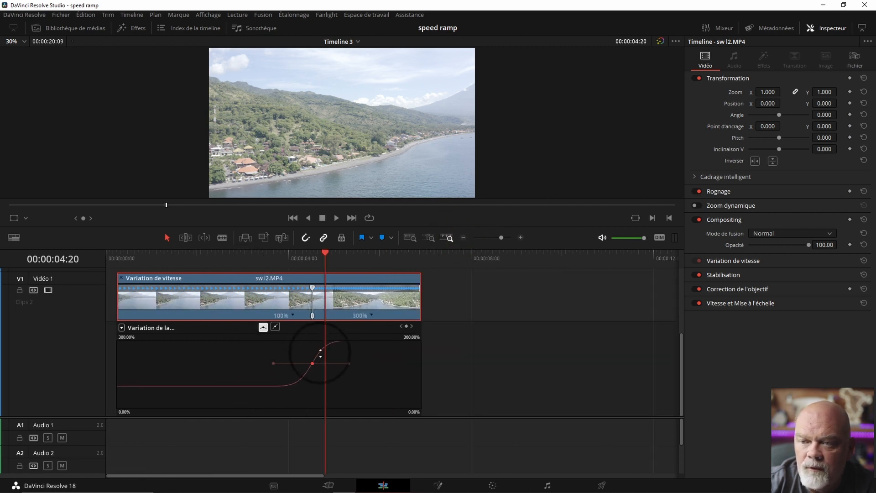
pyautogui.moveTo(350, 364); pyautogui.dragTo(360, 364)
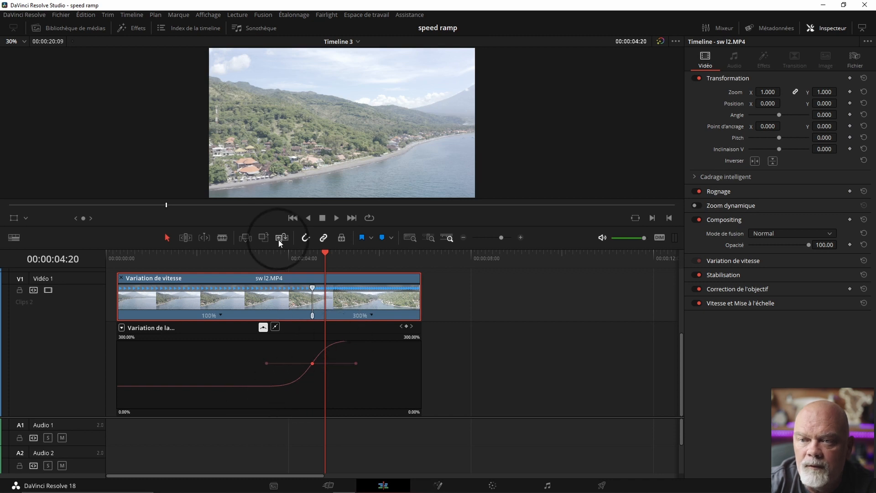
# Play the smoothed speed ramp of sw l2.MP4 from 00:00:02:23 past the clip's end
pyautogui.click(239, 253)
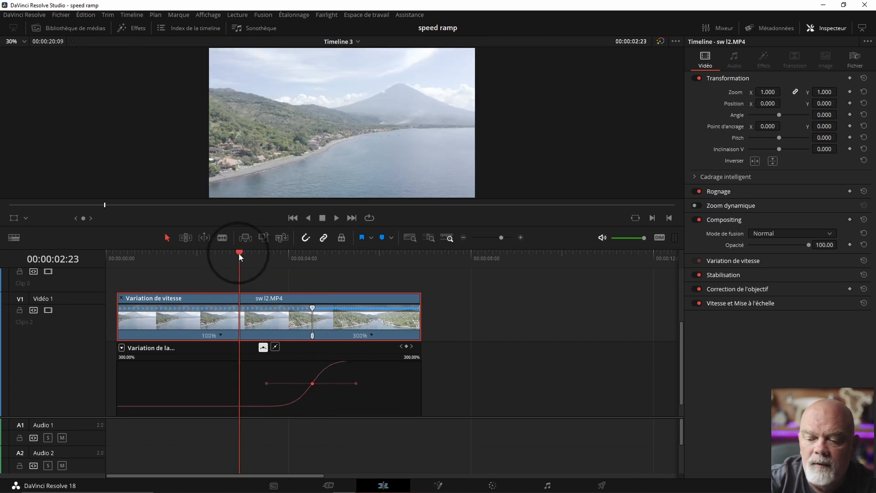
pyautogui.press('space')
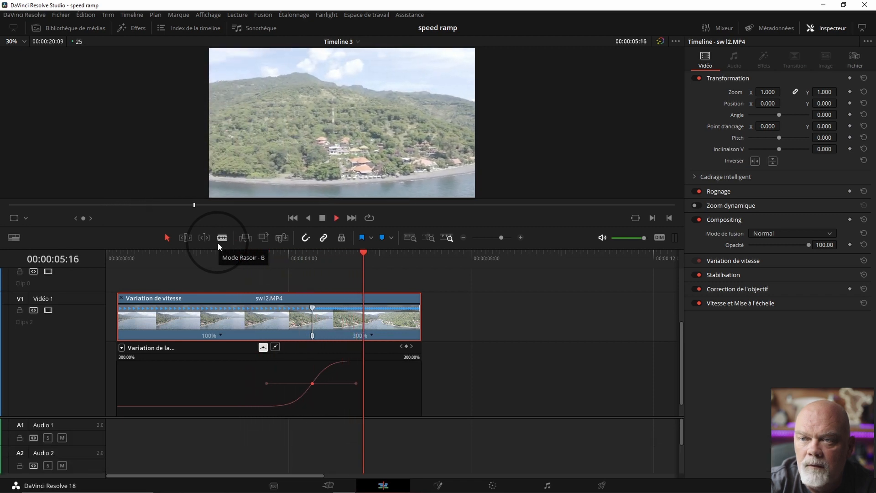
pyautogui.press('space')
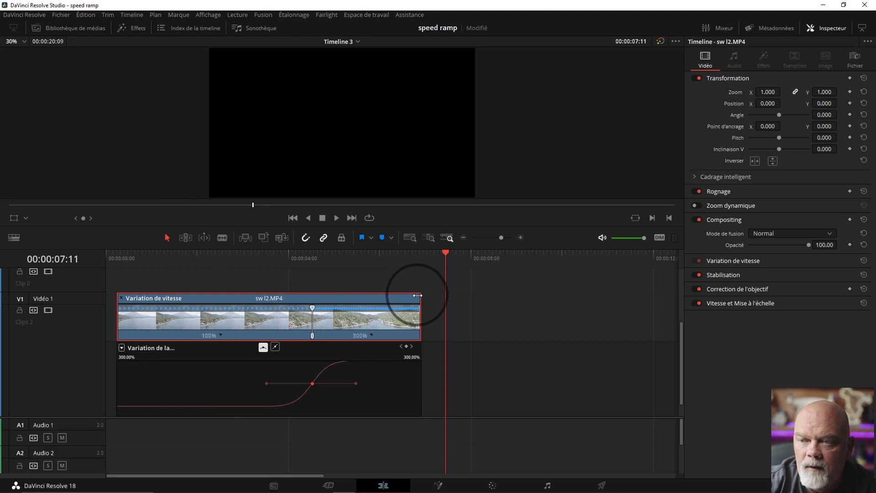
# Accelerate sw l2.MP4's last segment further by retiming the clip's end to about 00:00:04:20, and play the resulting ramp
pyautogui.moveTo(418, 296); pyautogui.dragTo(368, 300)
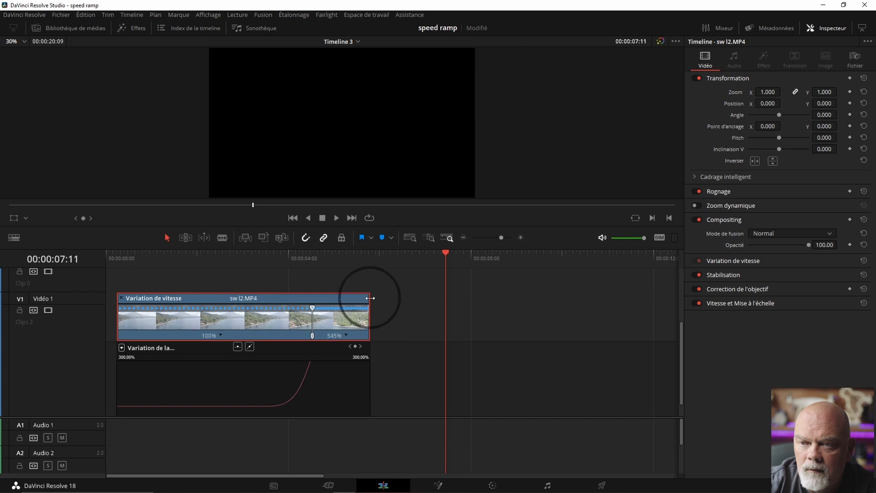
pyautogui.moveTo(370, 297); pyautogui.dragTo(327, 297)
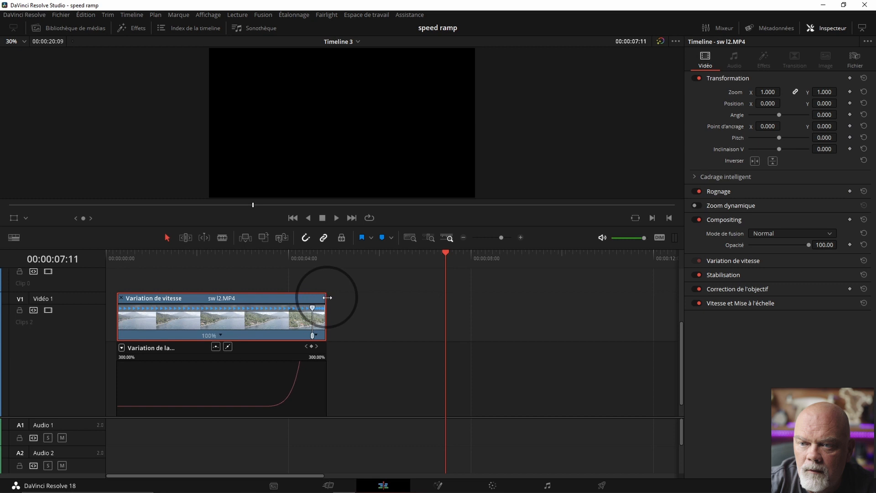
pyautogui.click(238, 258)
pyautogui.press('space')
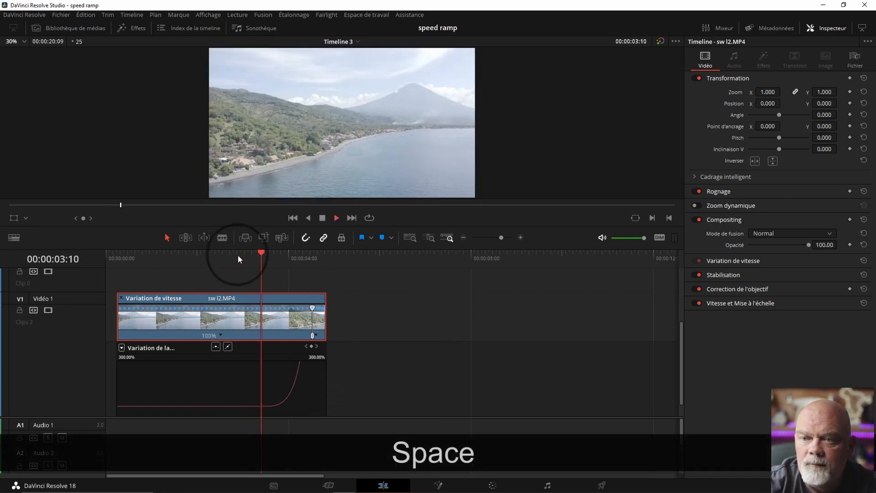
pyautogui.press('space')
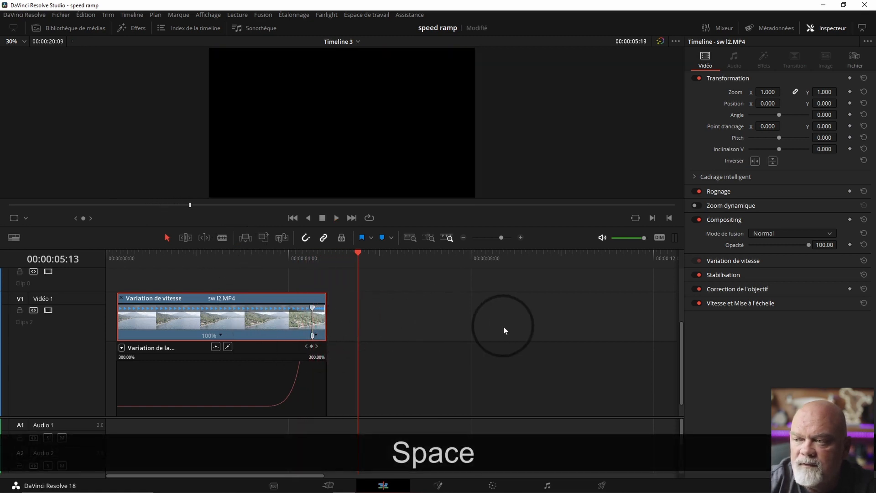
# Move clip sw l.MP4 closer to sw l2.MP4, leaving a gap, and add a speed point to it at 00:00:12:06
pyautogui.click(410, 237)
pyautogui.moveTo(535, 318); pyautogui.dragTo(383, 318)
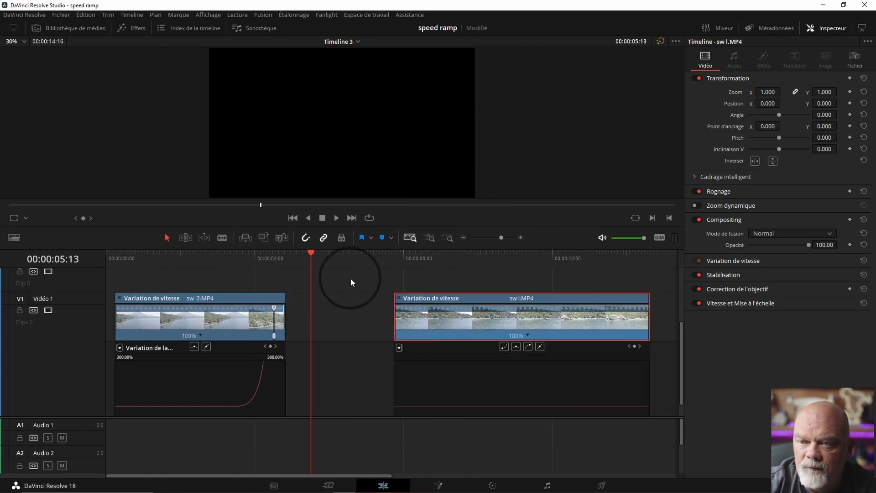
pyautogui.moveTo(398, 255); pyautogui.dragTo(560, 245)
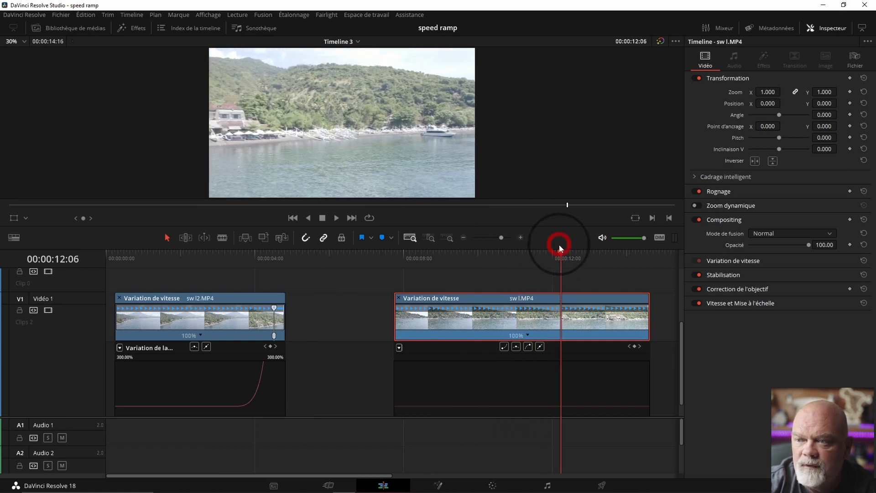
pyautogui.click(477, 354)
pyautogui.click(526, 319)
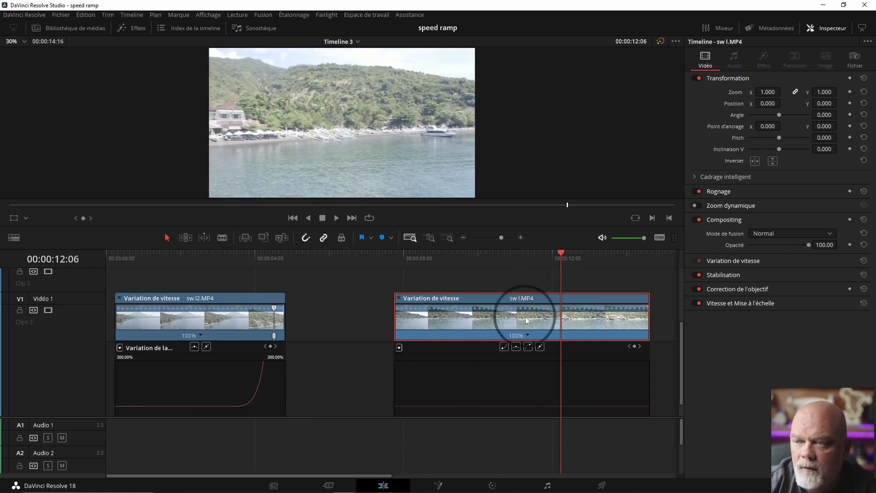
pyautogui.rightClick(529, 331)
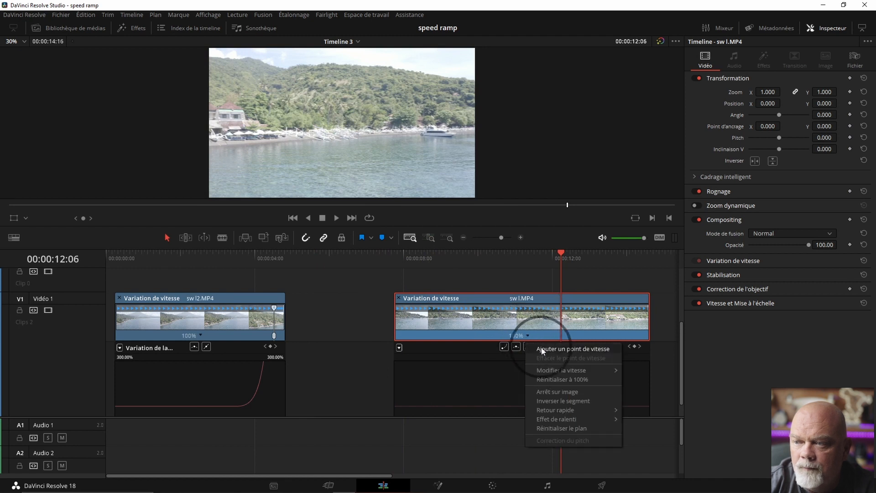
pyautogui.click(543, 350)
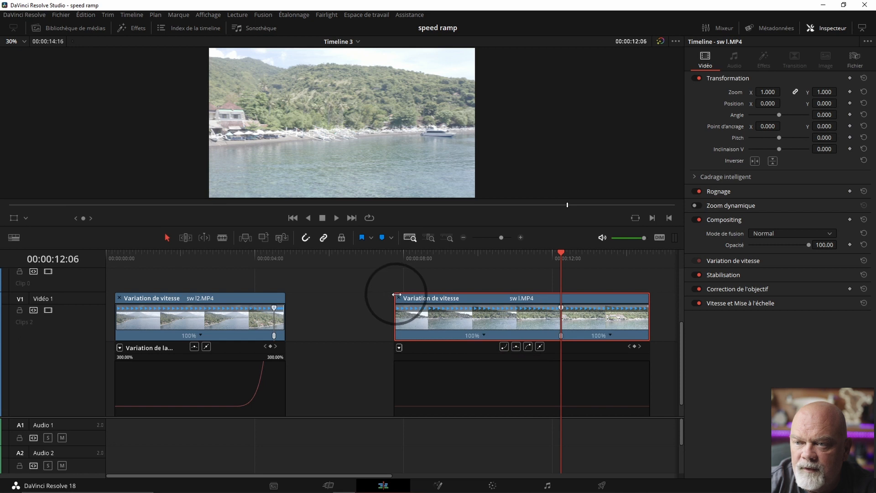
# Retime sw l.MP4's segment before the speed point to 230% with a smooth speed curve, and save the project
pyautogui.moveTo(396, 294); pyautogui.dragTo(471, 294)
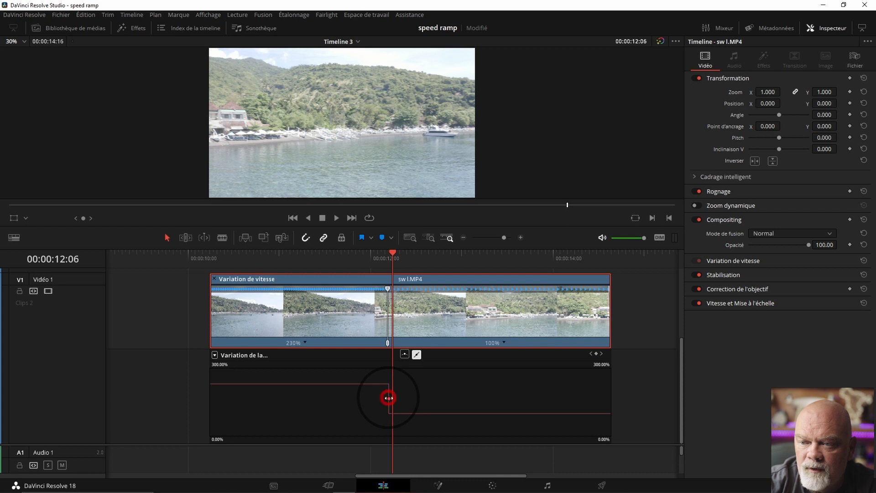
pyautogui.click(404, 354)
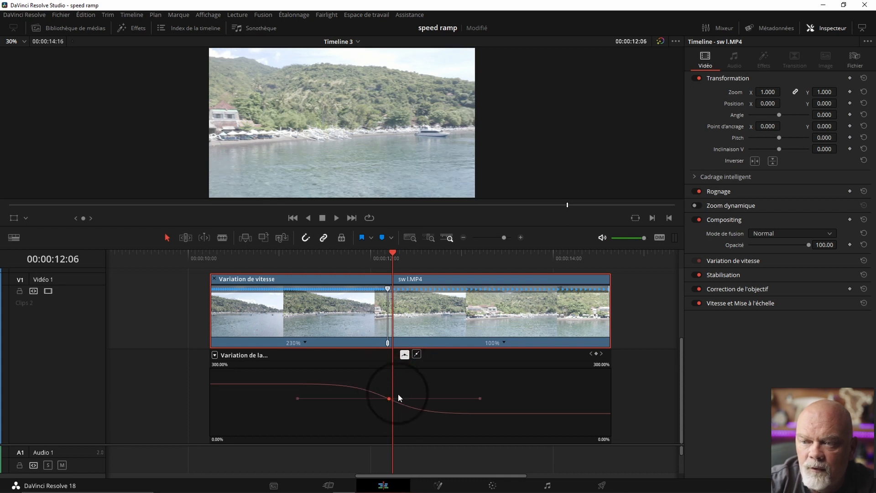
pyautogui.hotkey('ctrl', 's')
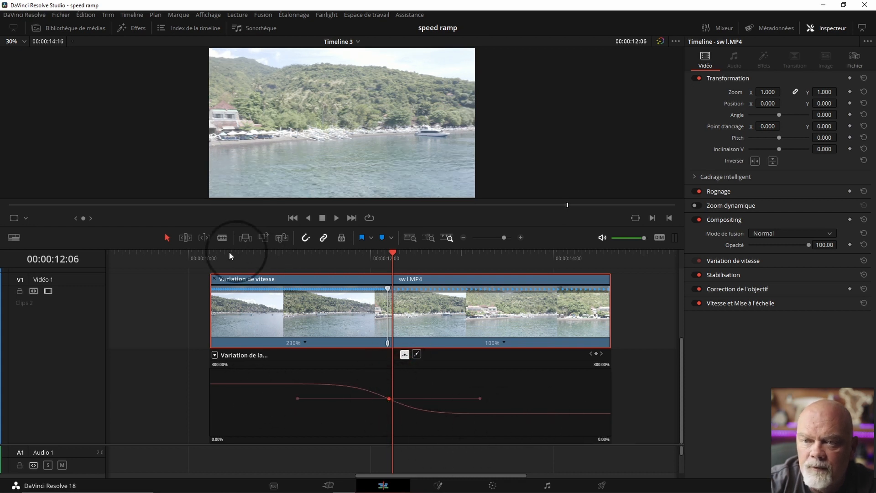
# Accelerate sw l.MP4's segment before the speed point to 1838% by retiming the clip's start, saving the project in between
pyautogui.moveTo(212, 276); pyautogui.dragTo(357, 292)
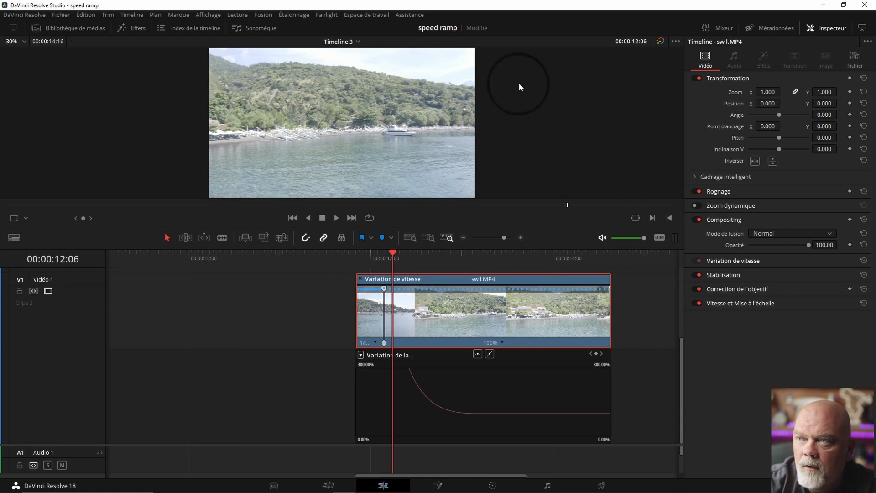
pyautogui.hotkey('ctrl', 's')
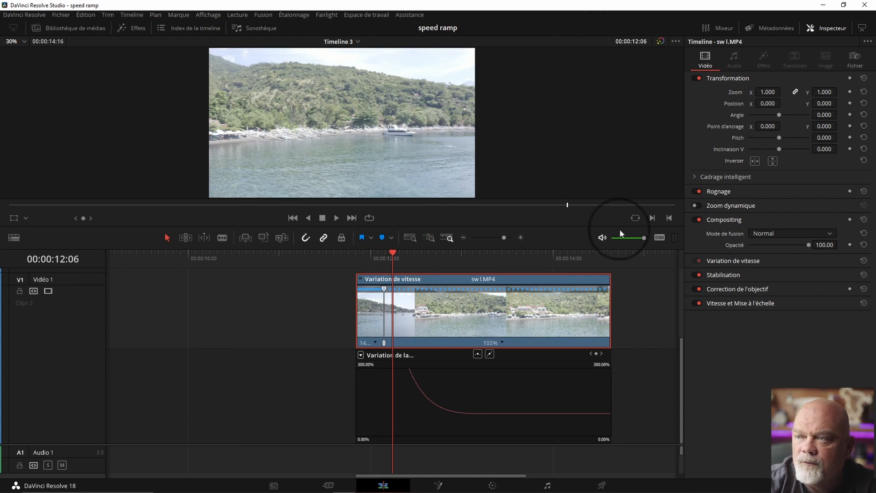
pyautogui.click(522, 235)
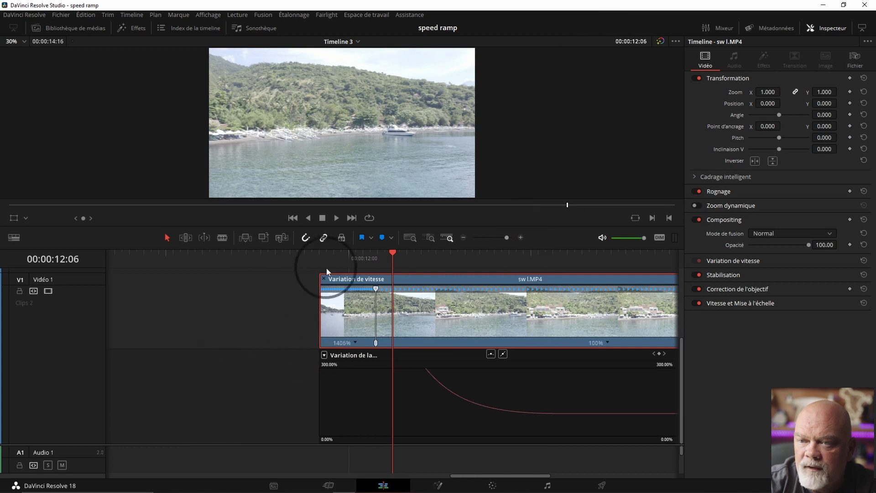
pyautogui.moveTo(321, 278); pyautogui.dragTo(329, 278)
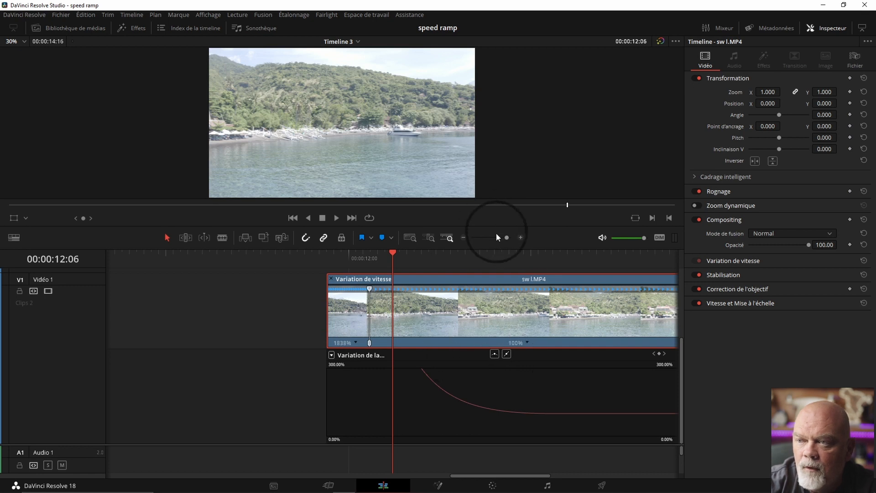
# Place sw l.MP4 directly against the end of sw l2.MP4 and play the transition between both clips
pyautogui.click(410, 238)
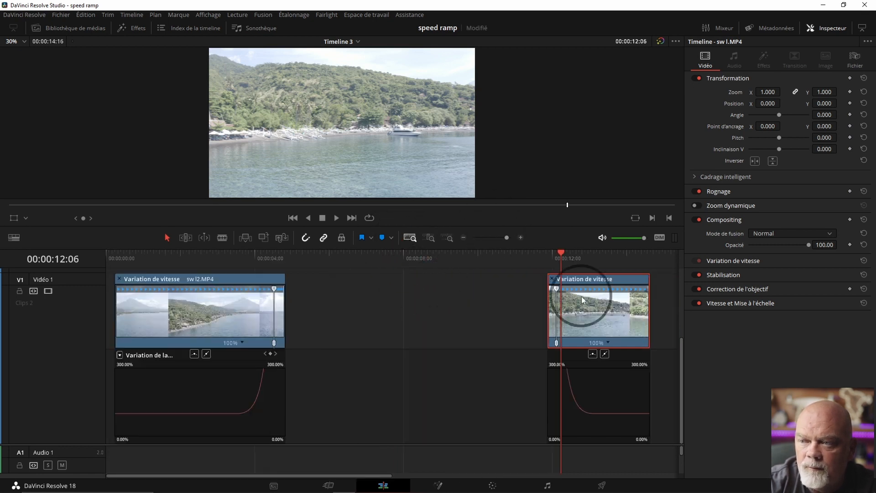
pyautogui.moveTo(599, 305); pyautogui.dragTo(341, 308)
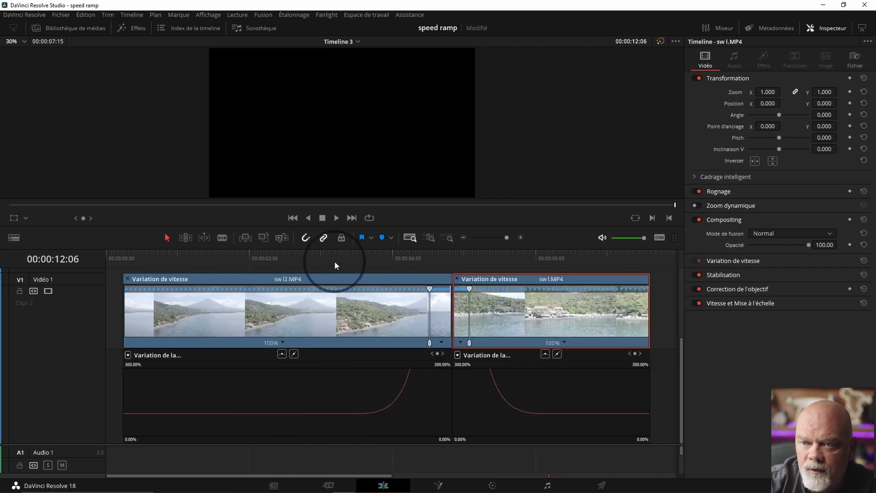
pyautogui.click(299, 258)
pyautogui.press('space')
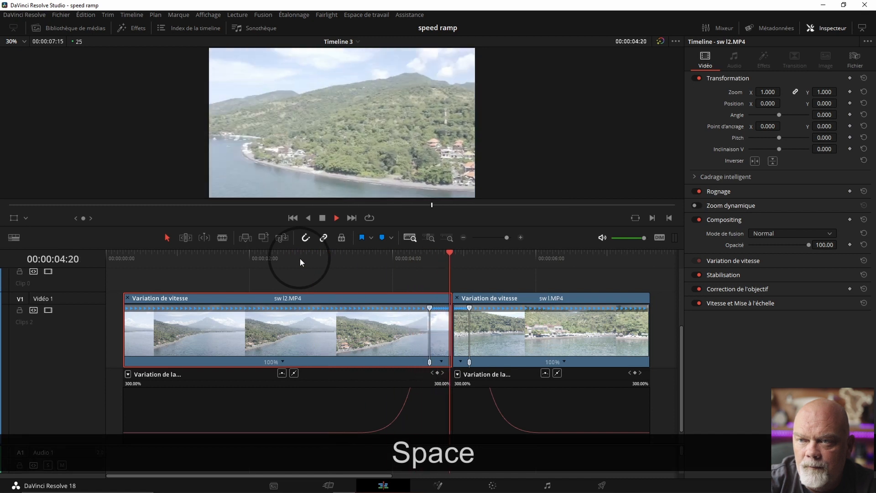
pyautogui.press('space')
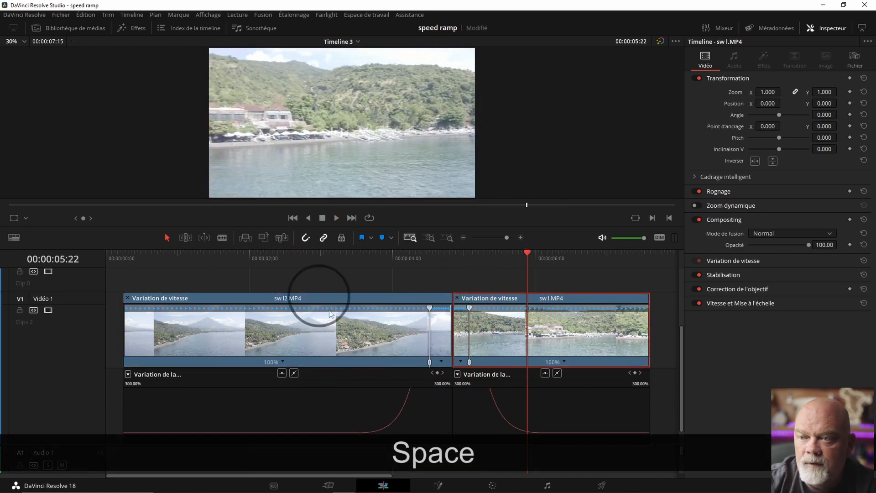
# Park the playhead at 00:00:03:22 and add a Plan d'effets clip to track Vidéo 2 above the cut
pyautogui.moveTo(388, 258)
pyautogui.mouseDown()
pyautogui.moveTo(497, 257)
pyautogui.moveTo(384, 271)
pyautogui.mouseUp()
pyautogui.hotkey('shift', 'z')
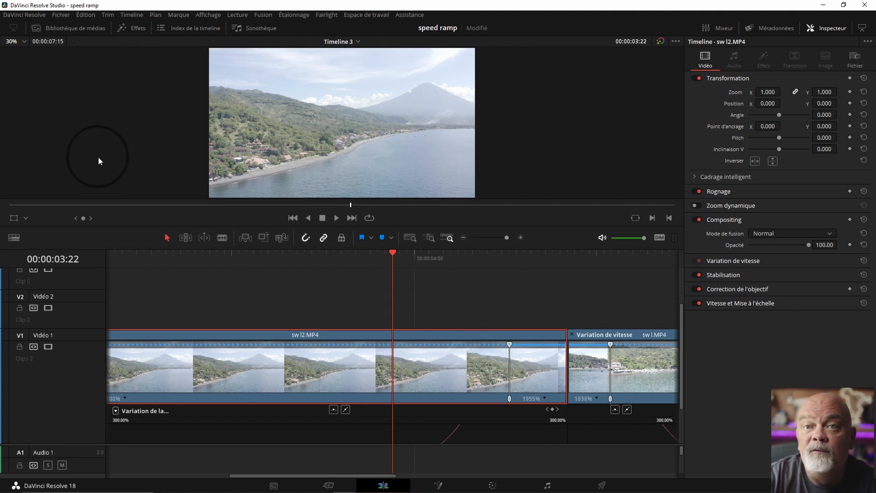
pyautogui.click(75, 29)
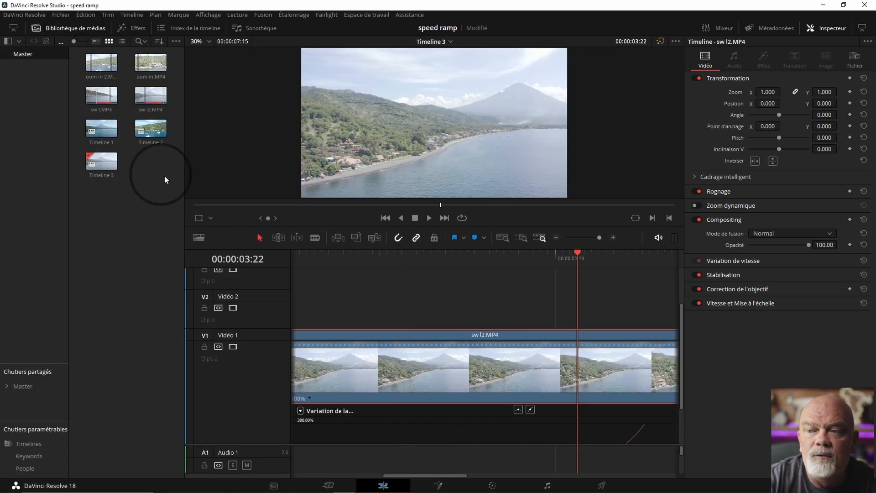
pyautogui.click(502, 237)
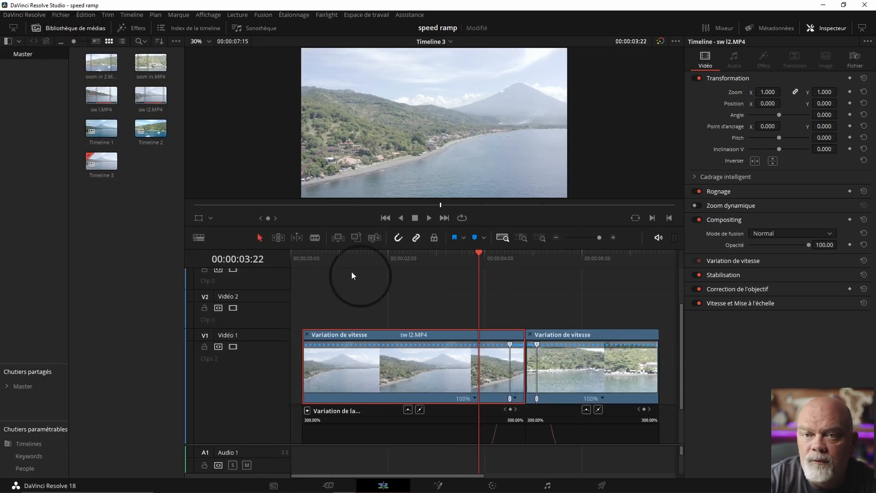
pyautogui.click(57, 30)
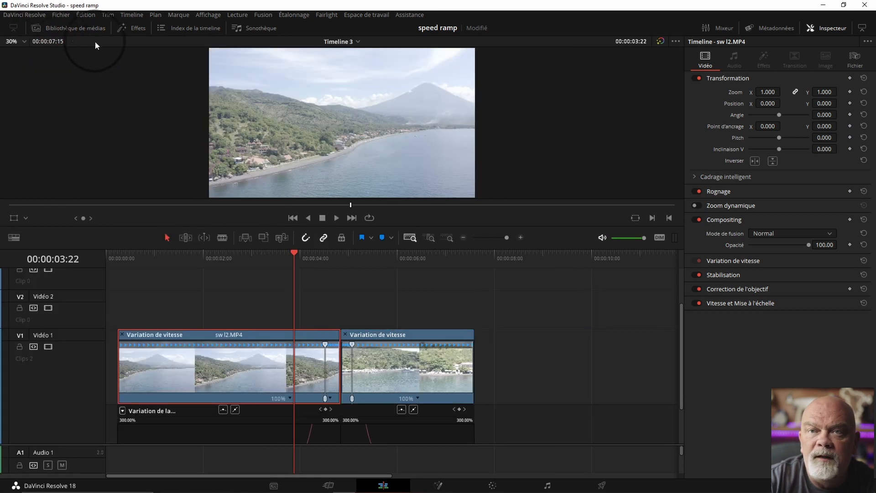
pyautogui.click(136, 32)
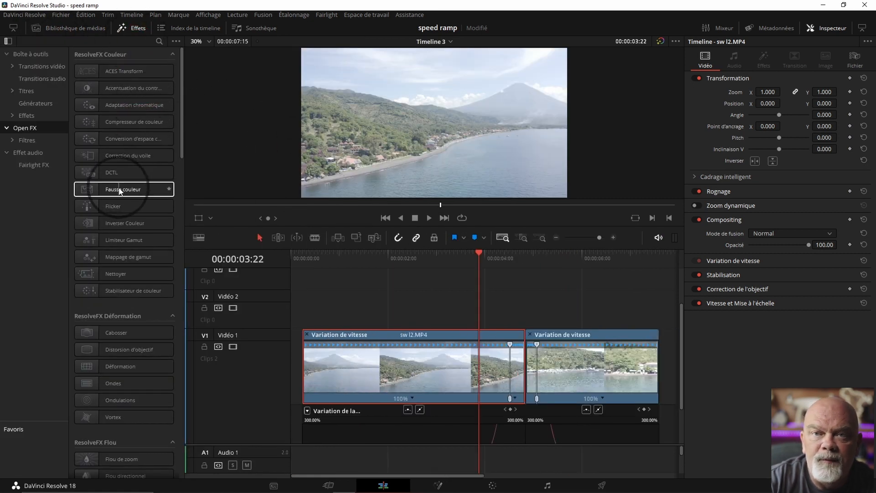
pyautogui.click(27, 117)
pyautogui.moveTo(124, 89); pyautogui.dragTo(451, 304)
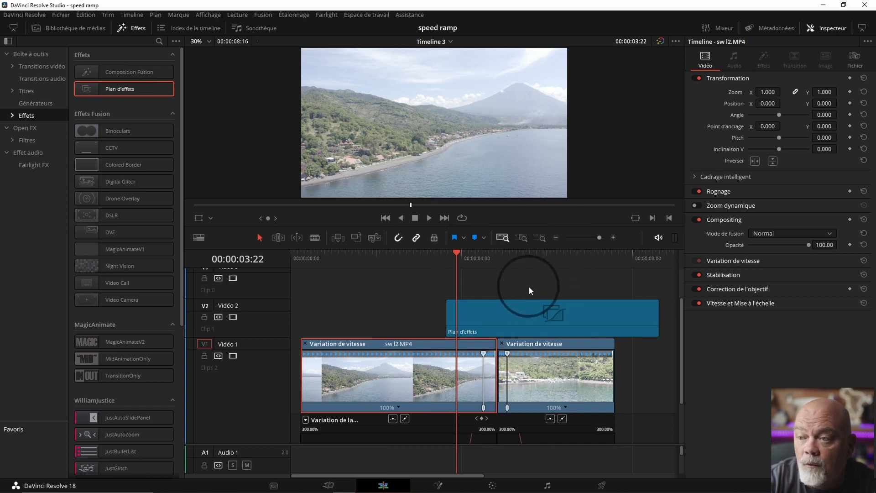
# Shift the Plan d'effets clip over the cut and trim it to run from just before sw l2.MP4's speed point to just after sw l.MP4's
pyautogui.moveTo(495, 308); pyautogui.dragTo(518, 309)
pyautogui.moveTo(656, 318); pyautogui.dragTo(498, 324)
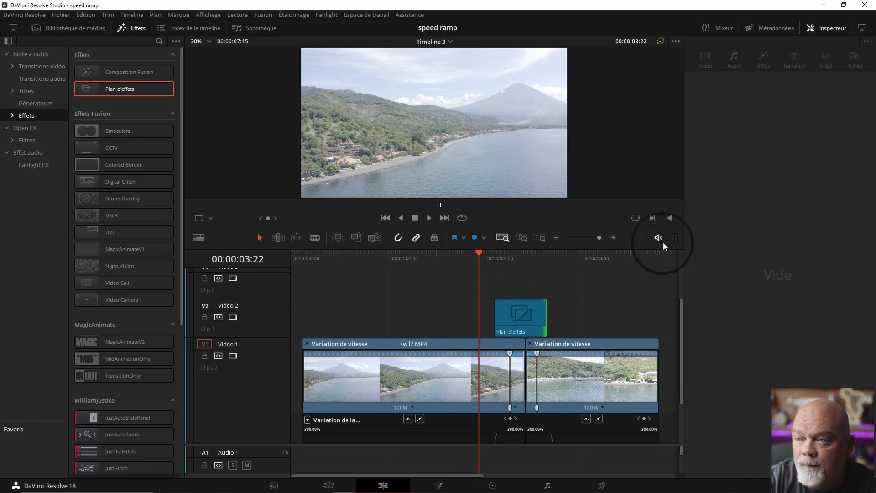
pyautogui.click(612, 238)
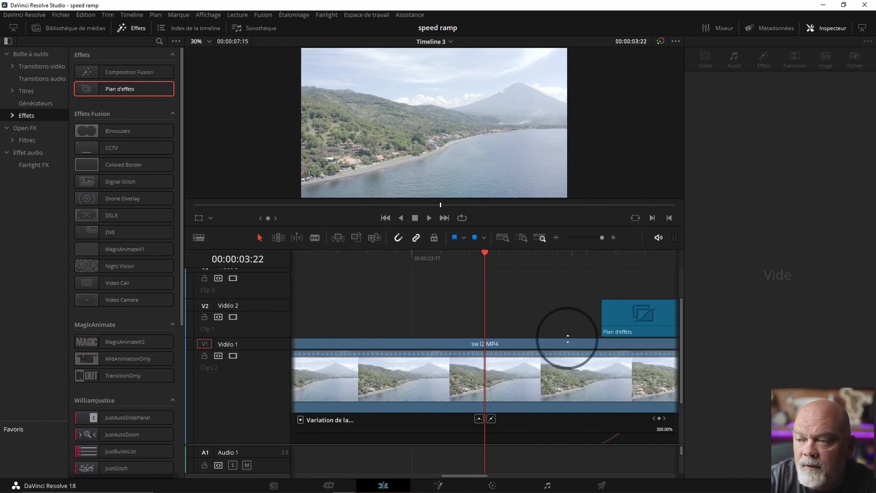
pyautogui.moveTo(568, 338); pyautogui.dragTo(296, 332)
pyautogui.scroll(-3, 361, 412)
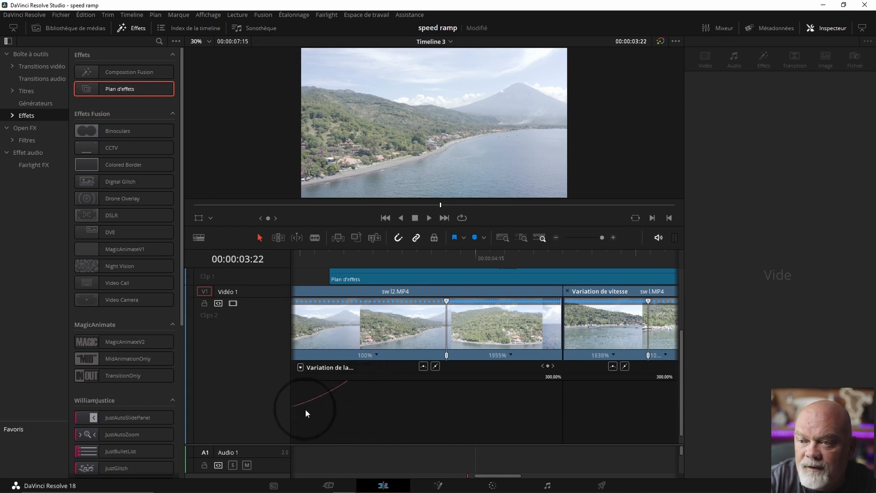
pyautogui.moveTo(329, 277); pyautogui.dragTo(358, 278)
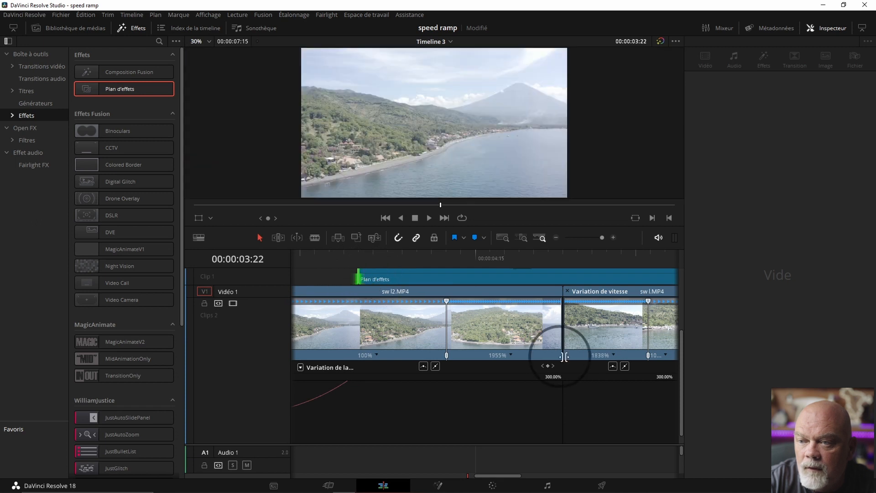
pyautogui.moveTo(570, 342); pyautogui.dragTo(379, 360)
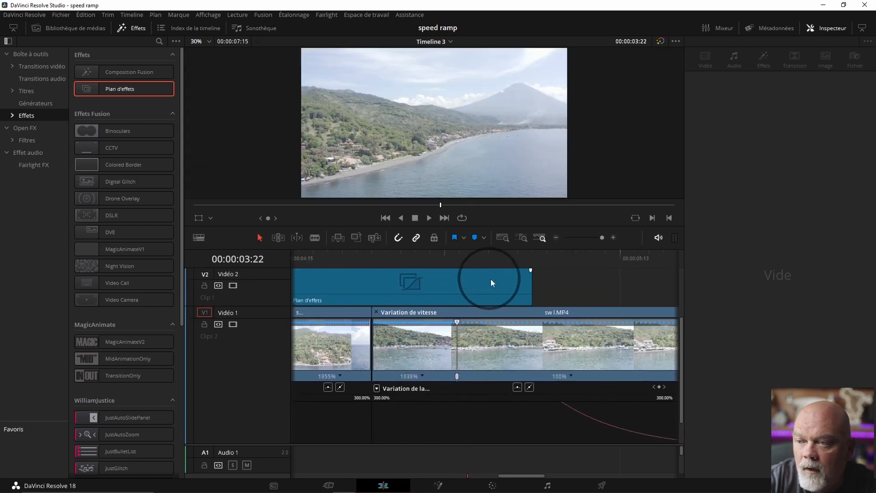
pyautogui.moveTo(527, 284); pyautogui.dragTo(517, 286)
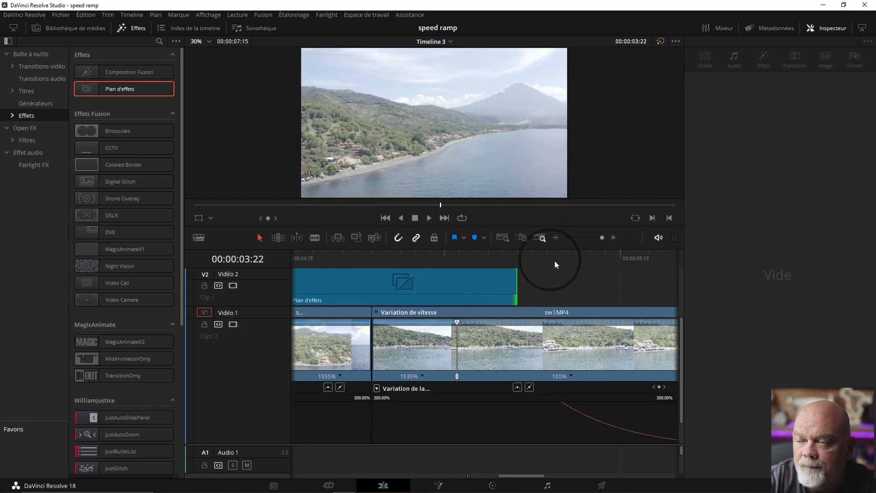
pyautogui.click(503, 237)
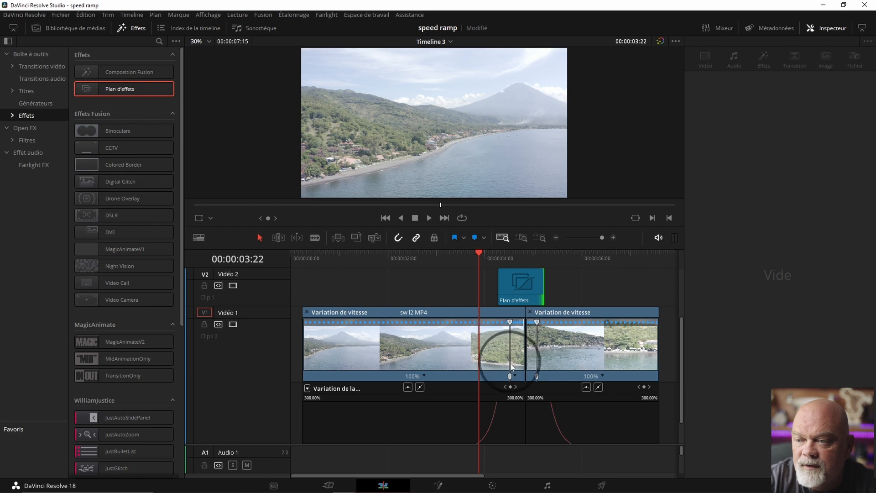
# Try shifting the lower handle of sw l2.MP4's speed point earlier and partway back, saving the project in between
pyautogui.moveTo(510, 378); pyautogui.dragTo(437, 371)
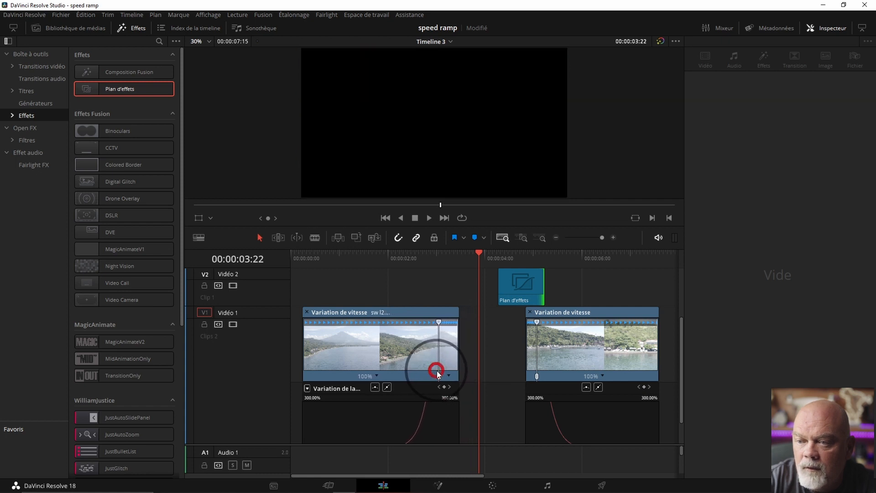
pyautogui.hotkey('ctrl', 's')
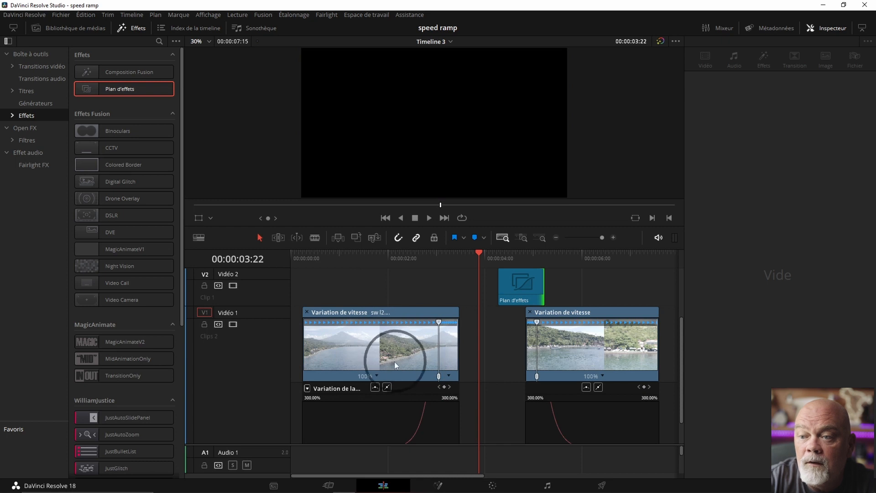
pyautogui.click(486, 352)
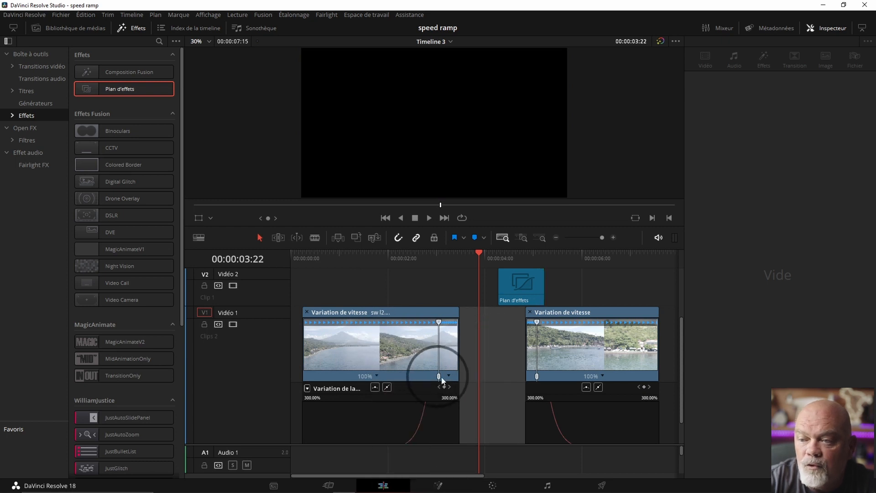
pyautogui.moveTo(440, 377); pyautogui.dragTo(482, 374)
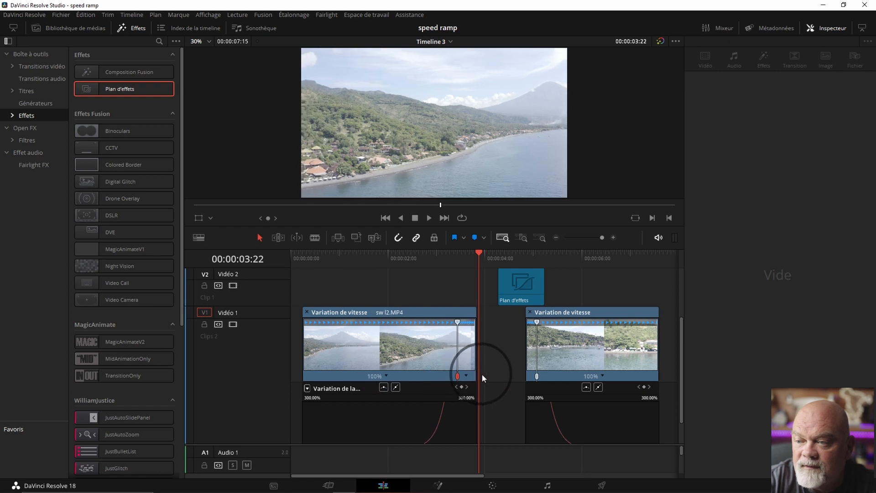
pyautogui.click(509, 373)
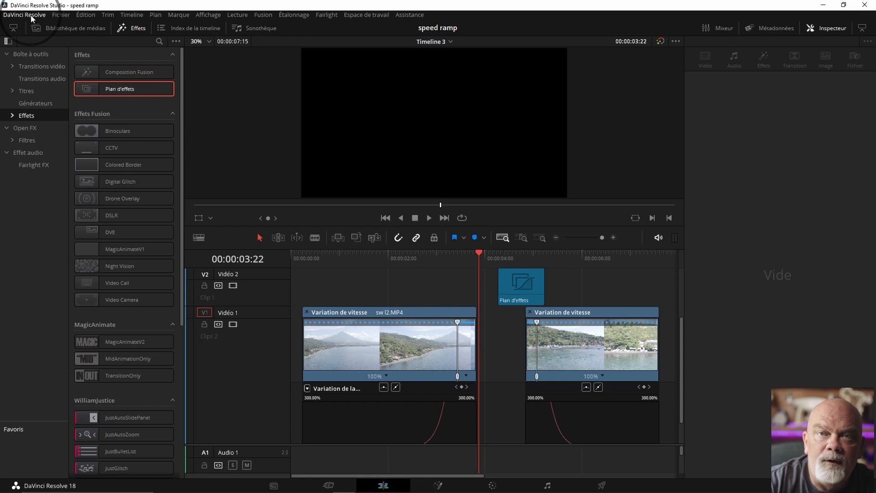
# Undo the two shifts of sw l2.MP4's lower speed point handle
pyautogui.click(85, 14)
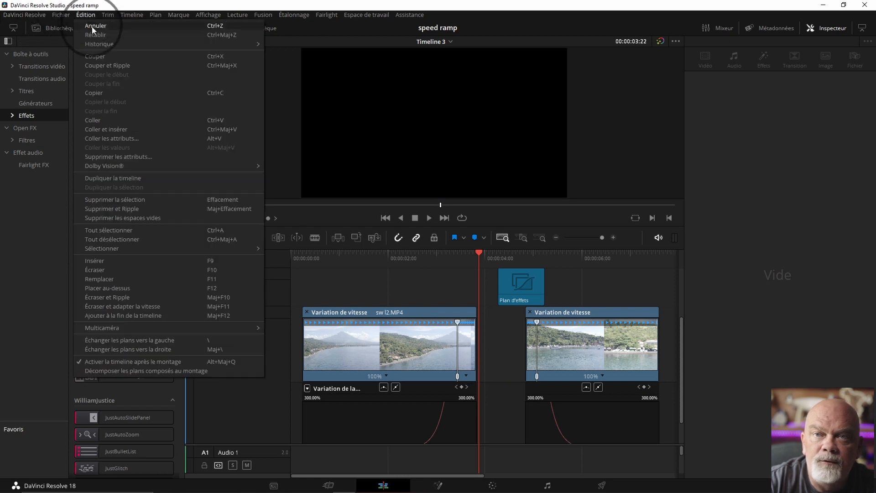
pyautogui.click(94, 25)
pyautogui.click(86, 14)
pyautogui.click(90, 26)
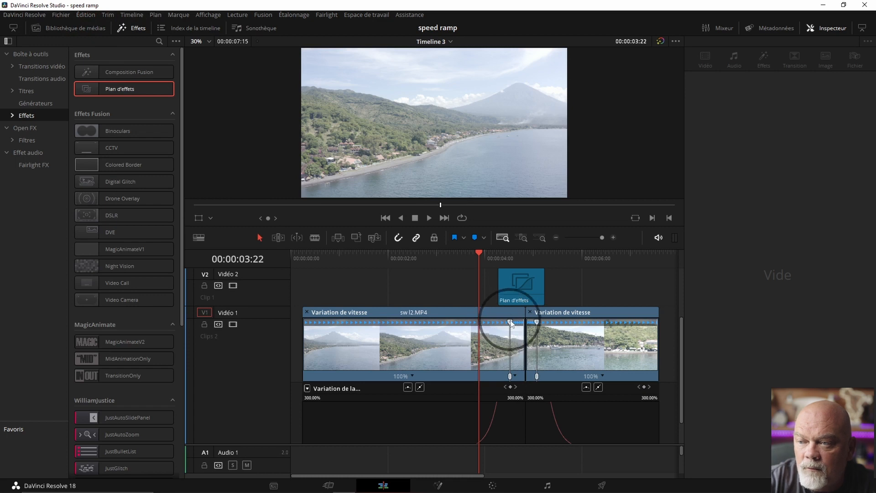
# Try retiming sw l2.MP4's first segment to 129% with the upper handle of its speed point, and undo the change
pyautogui.moveTo(511, 323); pyautogui.dragTo(463, 322)
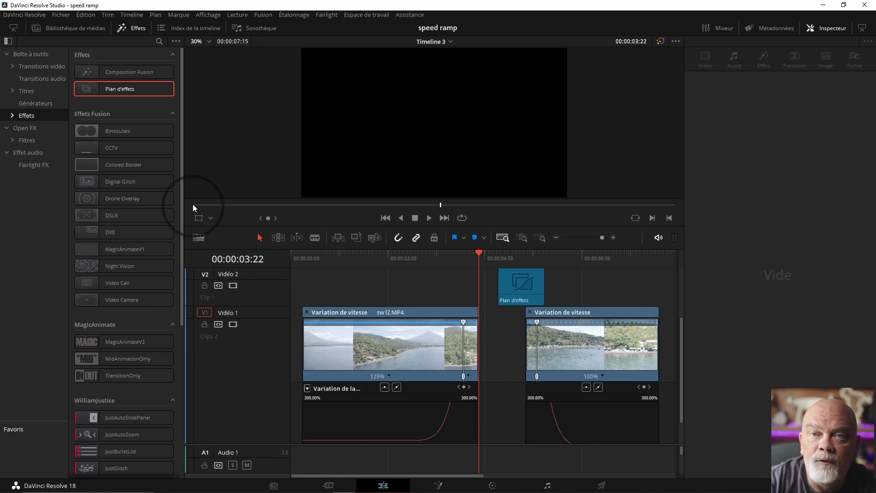
pyautogui.click(86, 14)
pyautogui.click(94, 26)
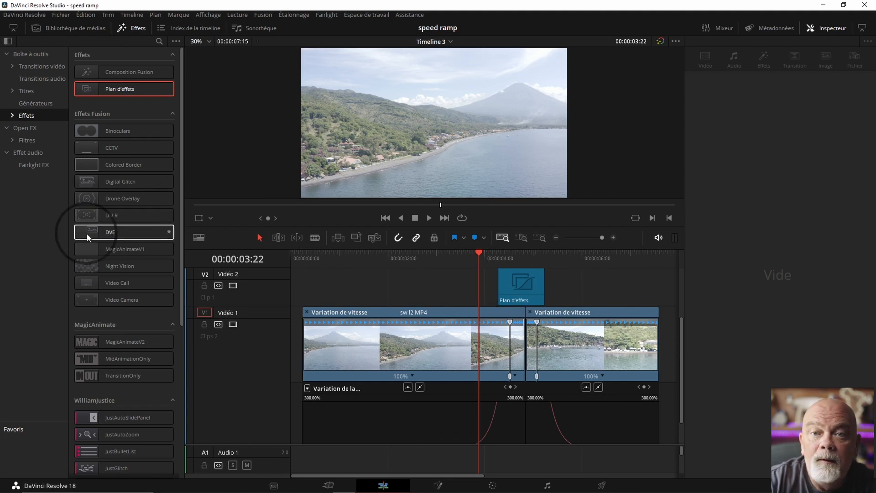
# Apply the Flou directionnel effect to the Plan d'effets clip on Vidéo 2 and open its effect settings
pyautogui.click(24, 127)
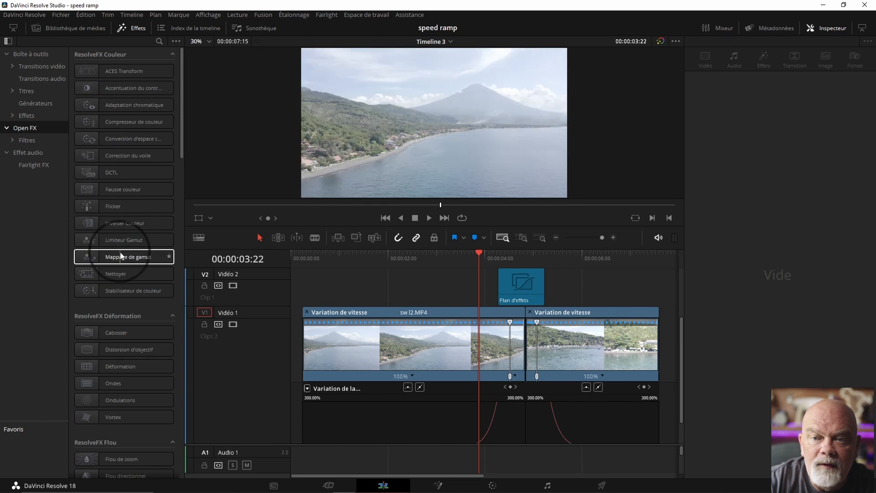
pyautogui.scroll(-5, 121, 254)
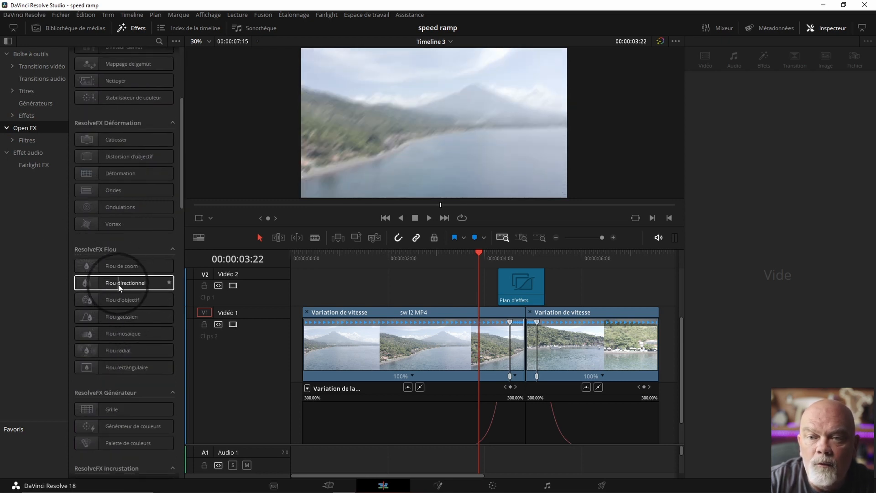
pyautogui.moveTo(119, 287); pyautogui.dragTo(520, 316)
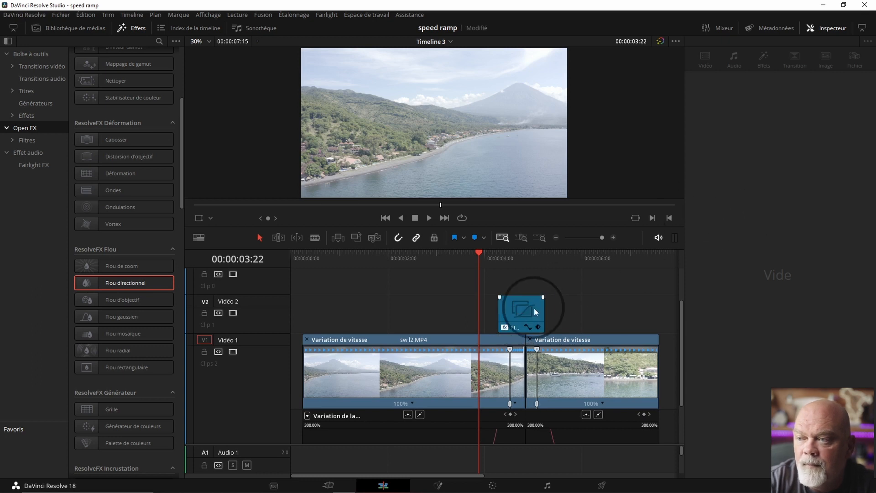
pyautogui.click(535, 312)
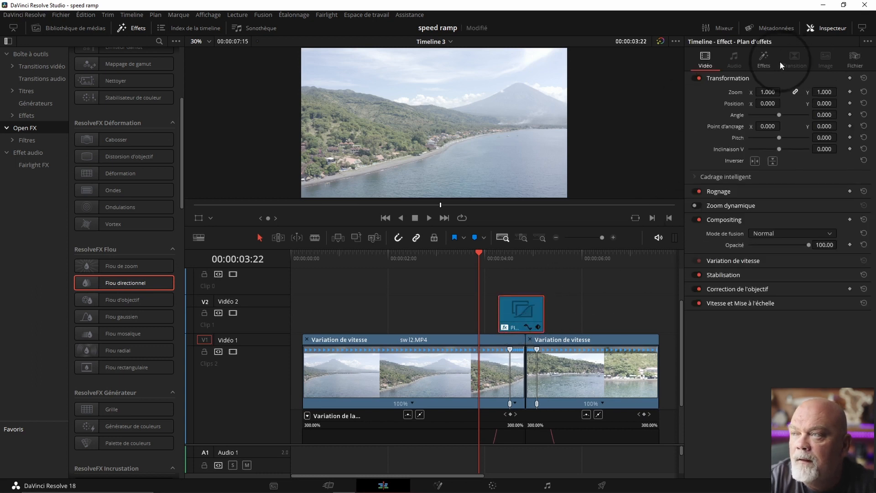
pyautogui.click(764, 58)
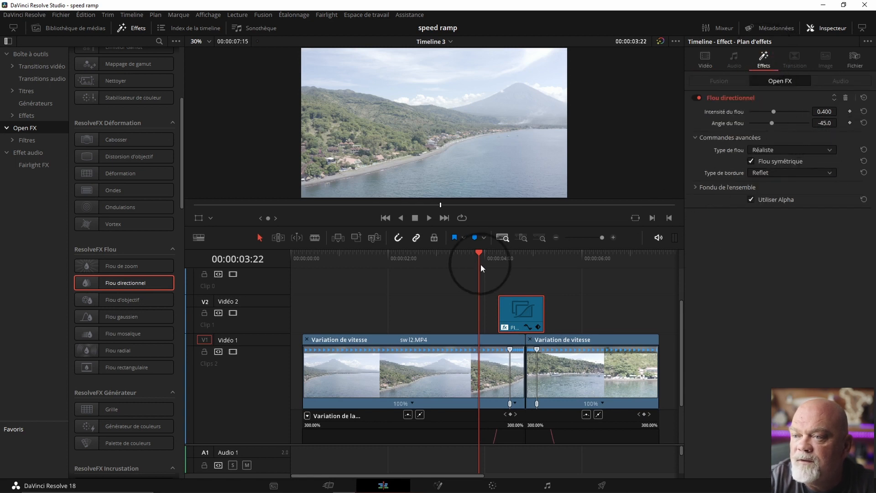
# Set the directional blur intensity of the Plan d'effets clip on Vidéo 2 to about 0.504
pyautogui.moveTo(480, 259); pyautogui.dragTo(498, 256)
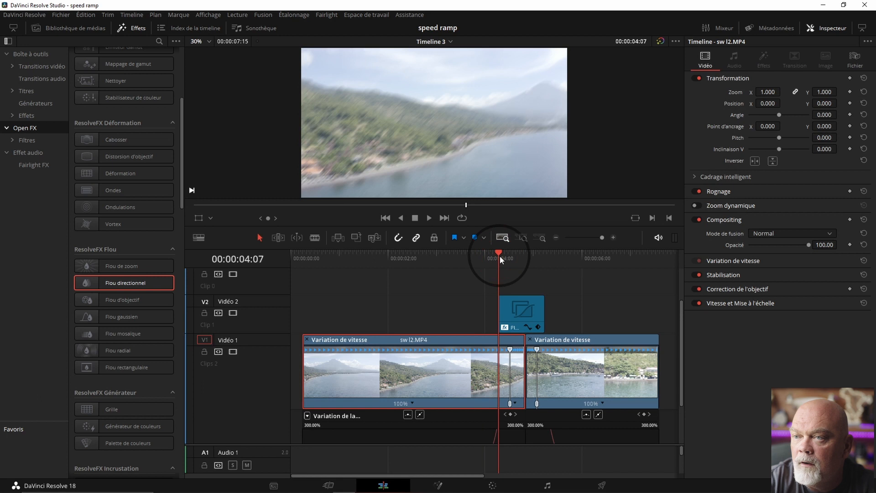
pyautogui.click(514, 252)
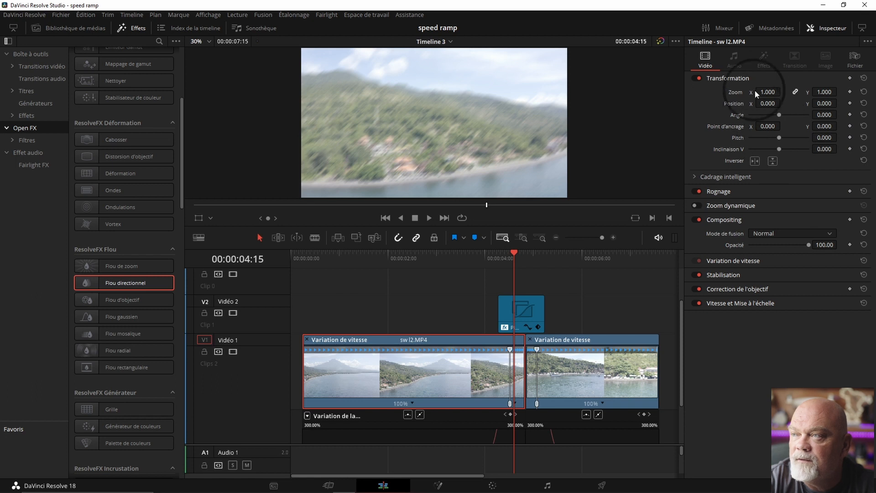
pyautogui.click(530, 303)
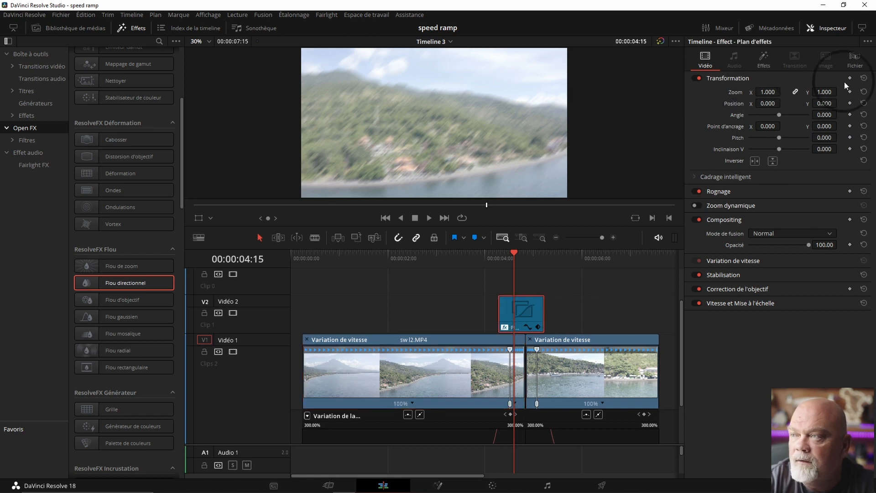
pyautogui.click(764, 59)
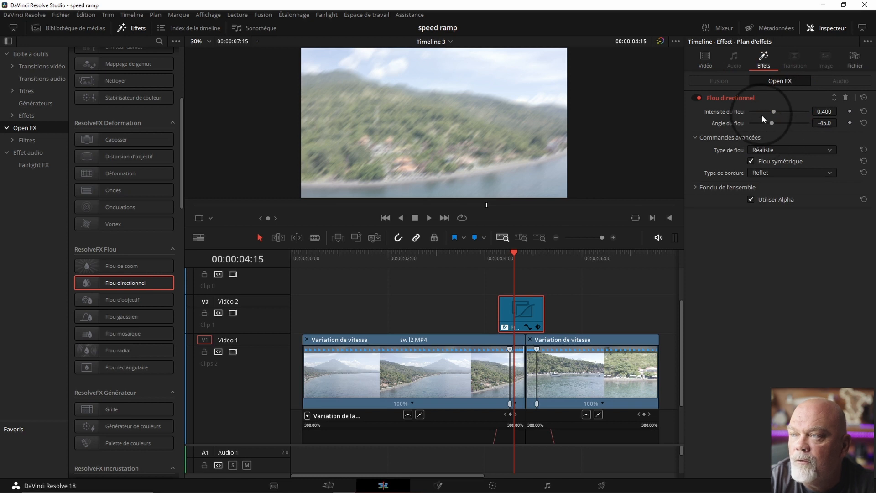
pyautogui.moveTo(770, 112); pyautogui.dragTo(762, 111)
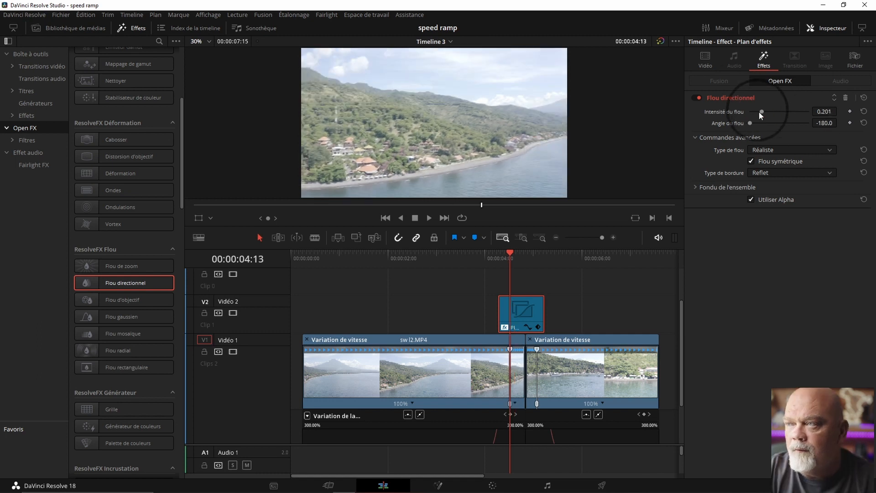
pyautogui.moveTo(762, 112); pyautogui.dragTo(780, 113)
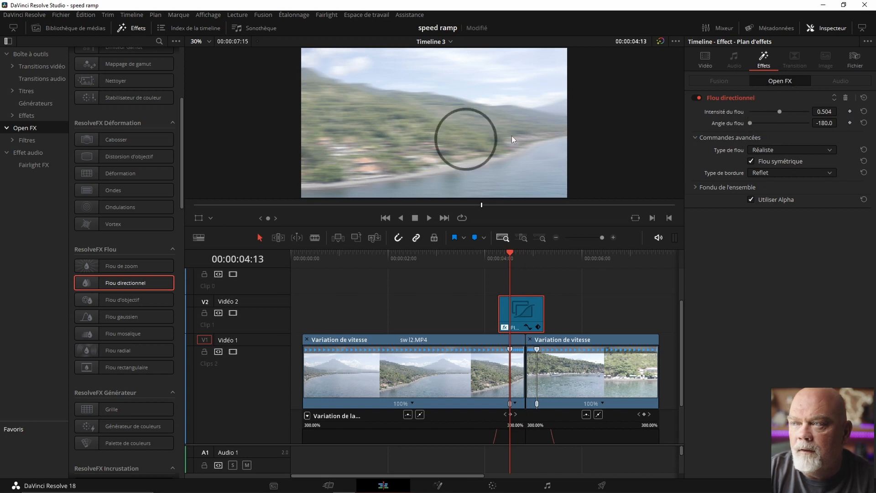
# Adjust the directional blur angle to about 1.1 so the streaks follow the horizontal camera movement at the cut
pyautogui.moveTo(750, 124); pyautogui.dragTo(779, 124)
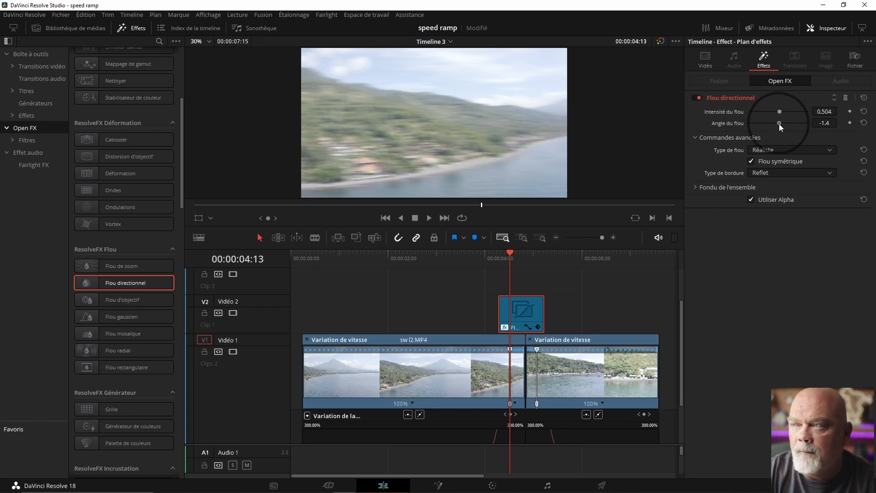
pyautogui.moveTo(521, 253)
pyautogui.mouseDown()
pyautogui.moveTo(503, 256)
pyautogui.moveTo(526, 259)
pyautogui.mouseUp()
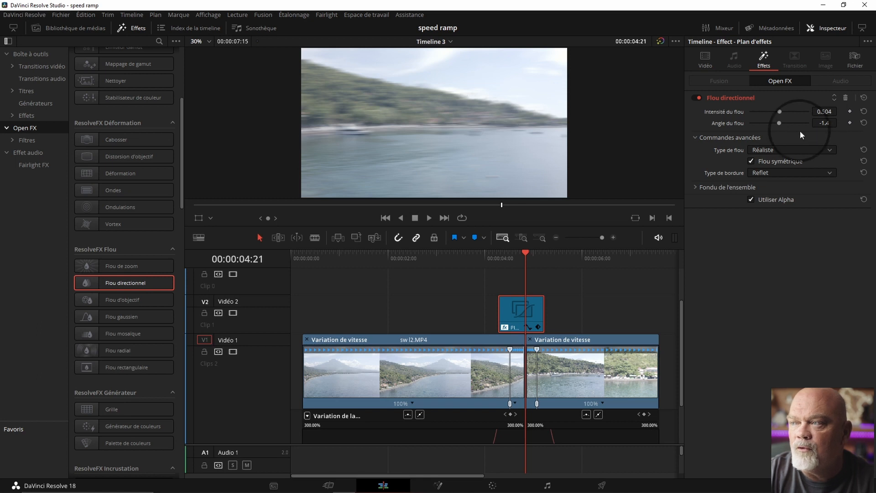
pyautogui.moveTo(828, 124); pyautogui.dragTo(589, 53)
pyautogui.moveTo(798, 126); pyautogui.dragTo(867, 124)
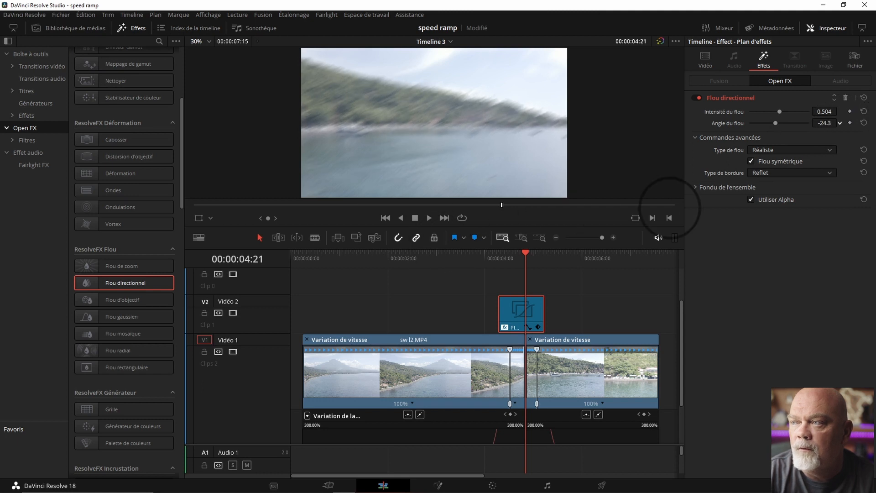
pyautogui.moveTo(670, 205); pyautogui.dragTo(857, 201)
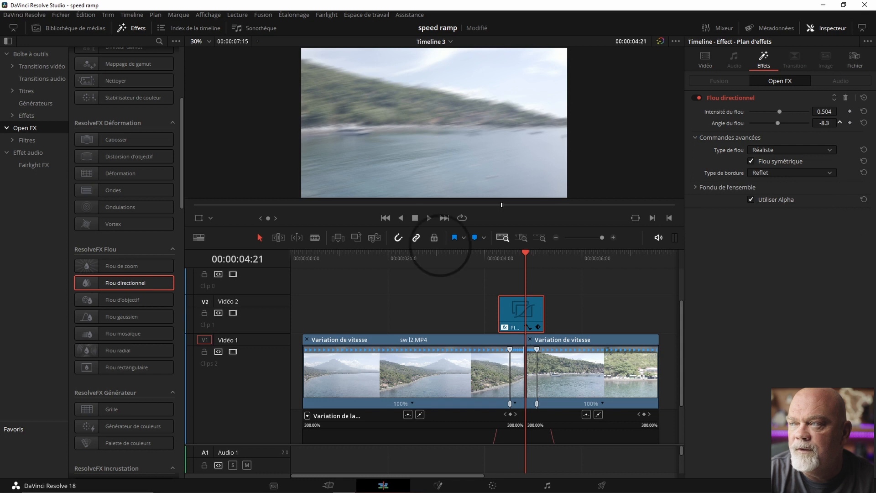
pyautogui.moveTo(448, 249); pyautogui.dragTo(500, 238)
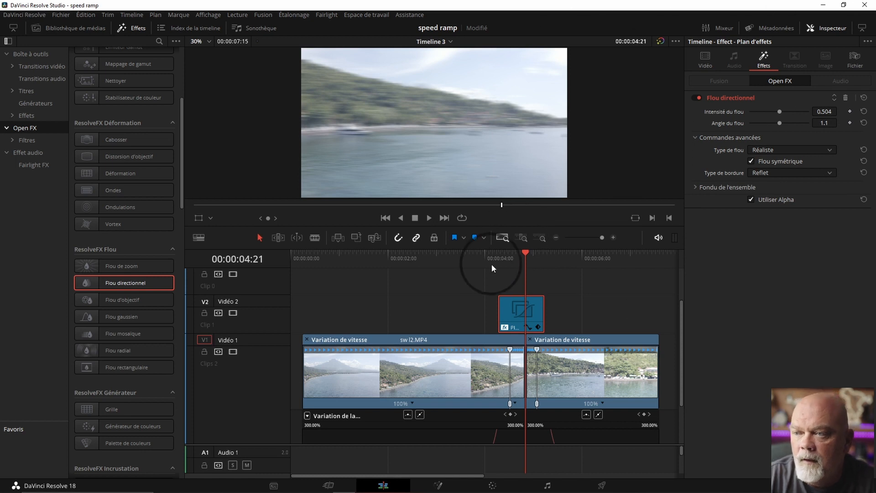
# Play the blurred transition across the cut, starting from 00:00:03:23
pyautogui.click(480, 253)
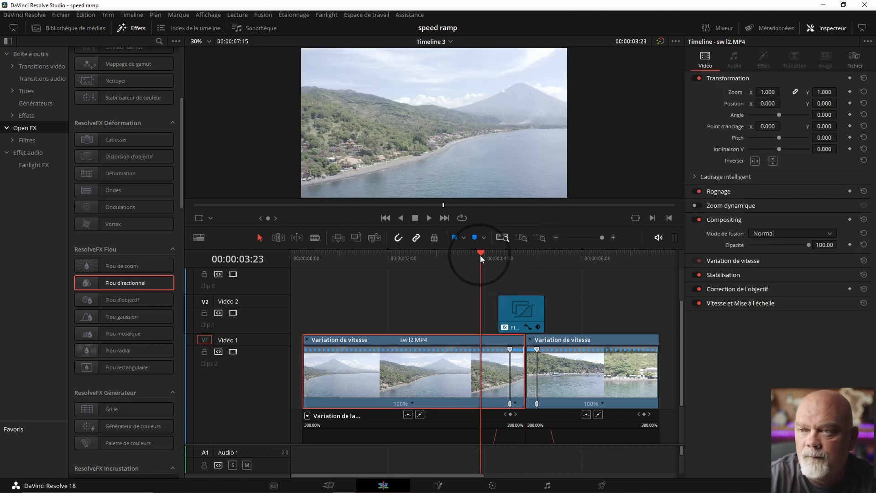
pyautogui.press('space')
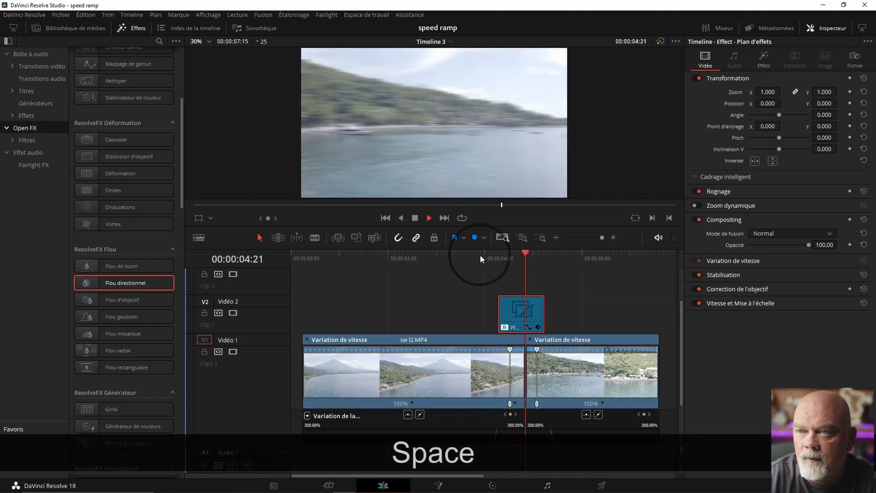
pyautogui.press('space')
# Turn on OFX filter rendering for Flou directionnel on the Plan d'effets clip on Vidéo 2
pyautogui.click(454, 297)
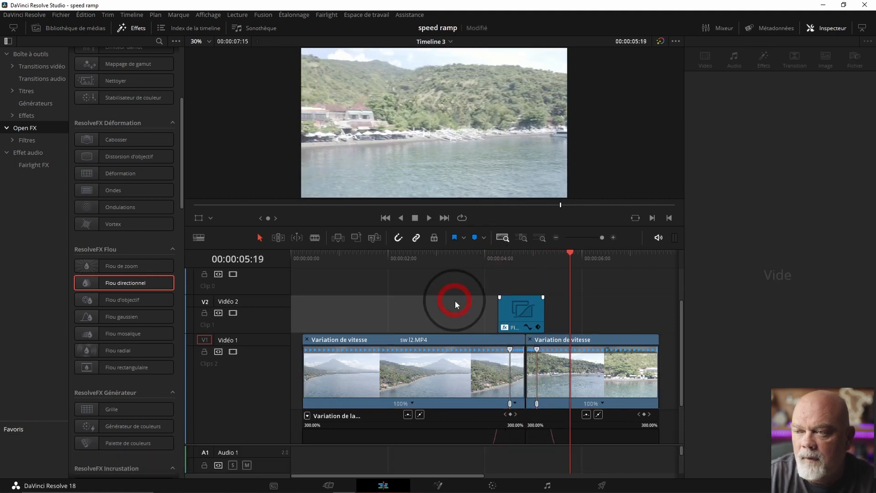
pyautogui.rightClick(511, 314)
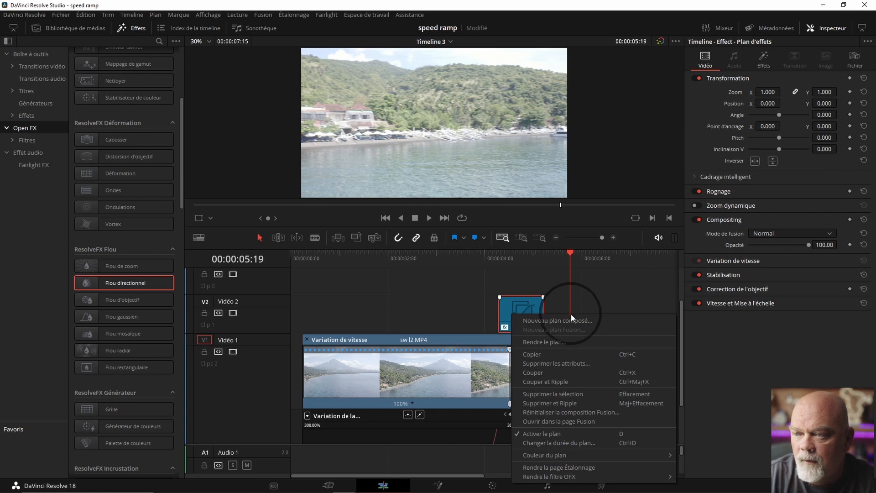
pyautogui.click(552, 342)
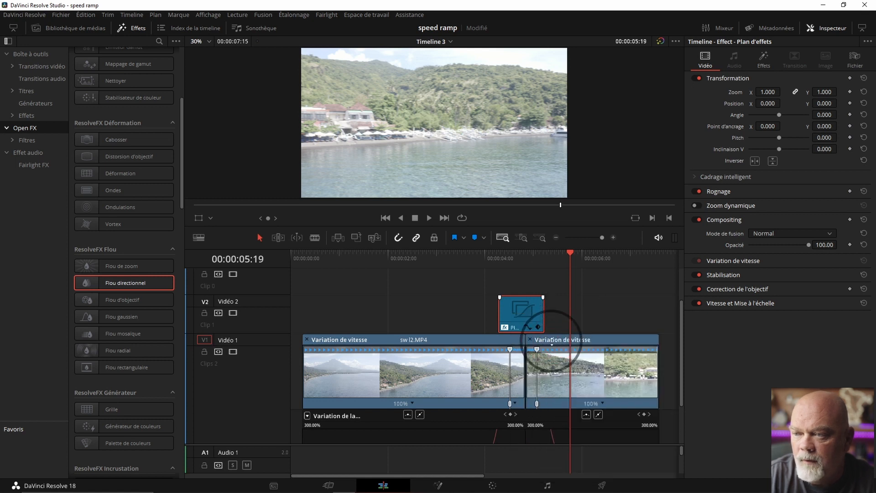
pyautogui.rightClick(517, 310)
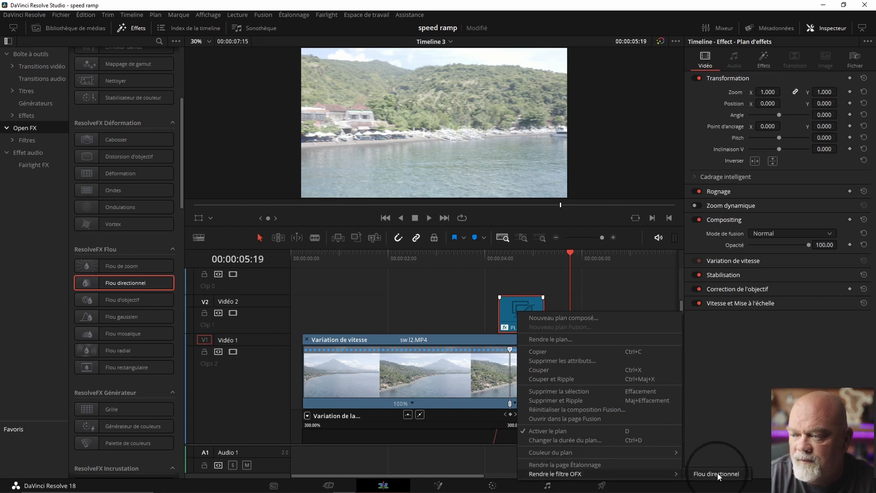
pyautogui.click(718, 475)
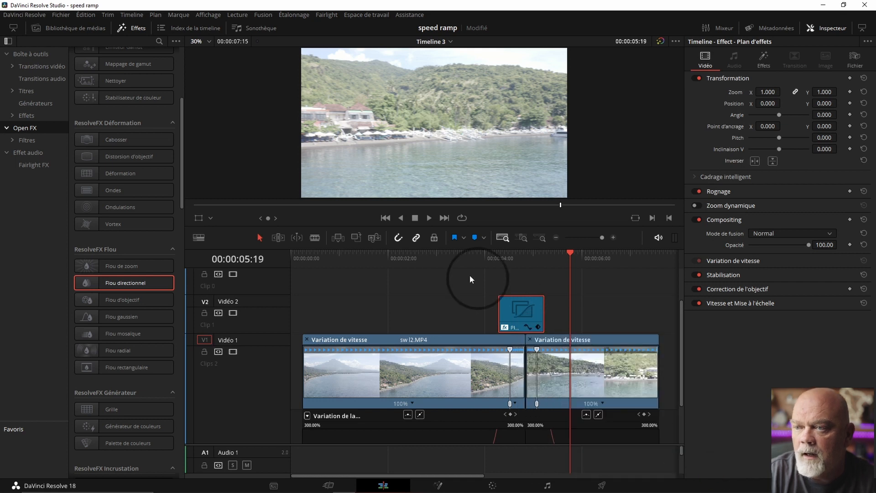
# Play the transition from sw l2.MP4 into sw l.MP4 twice to review the blur, and return the playhead to 00:00:03:11
pyautogui.click(447, 262)
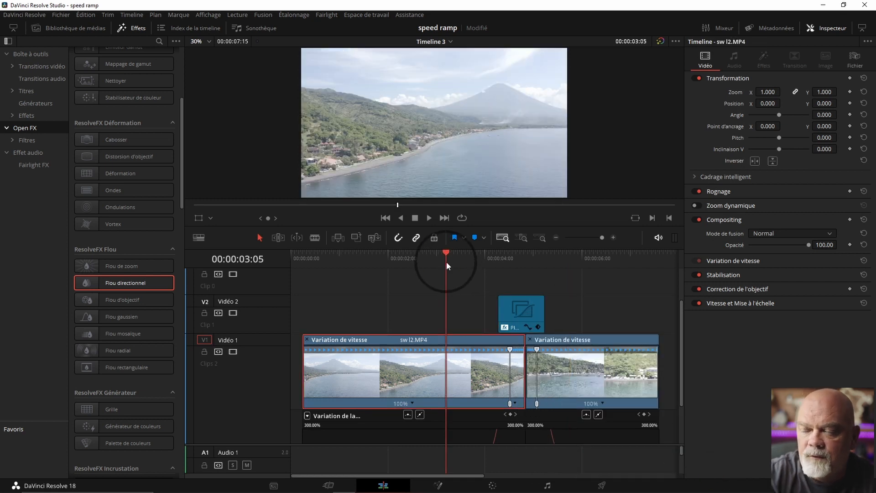
pyautogui.press('space')
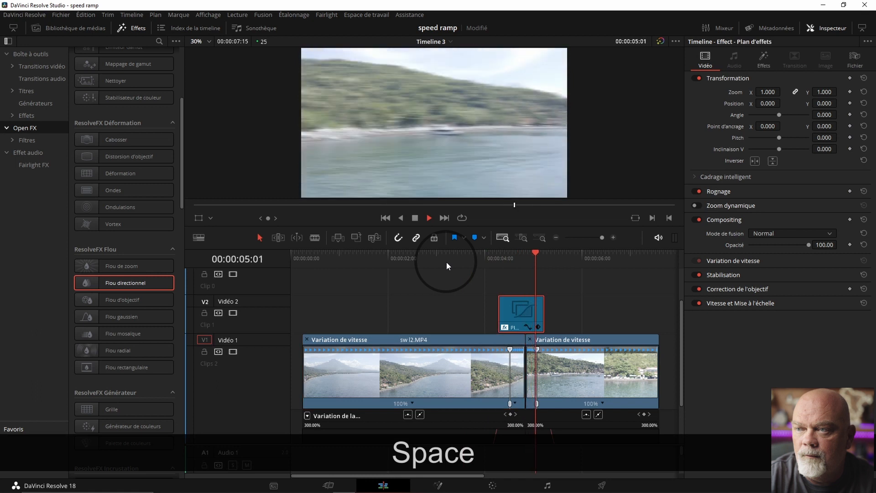
pyautogui.press('space')
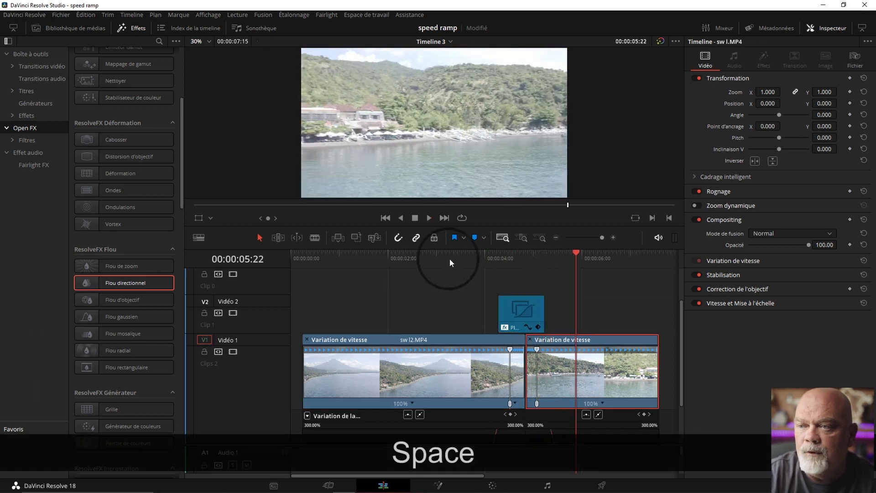
pyautogui.click(456, 262)
pyautogui.press('space')
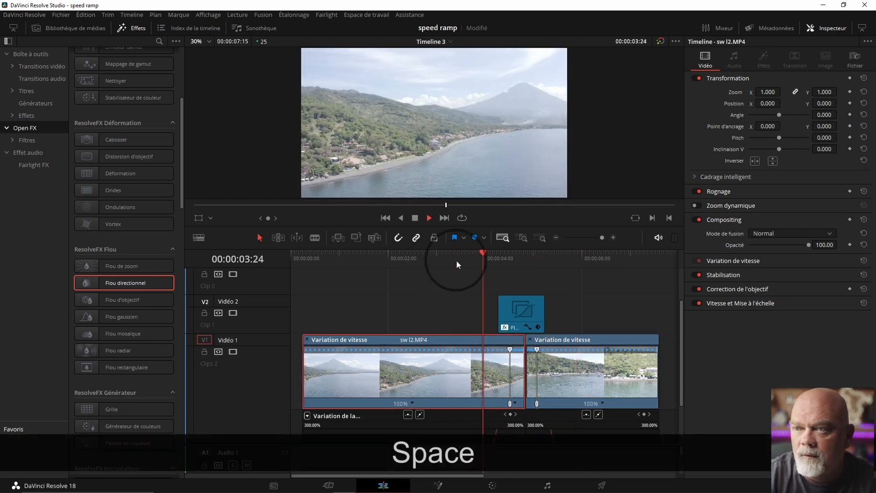
pyautogui.press('space')
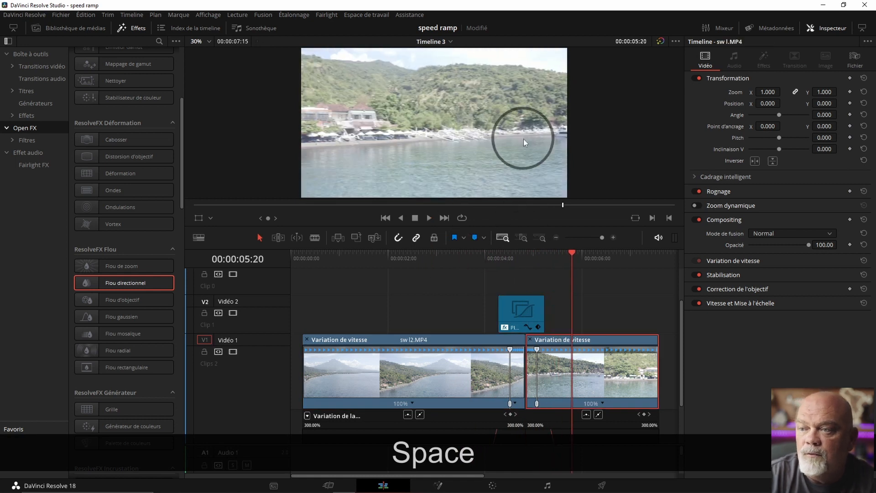
pyautogui.moveTo(504, 254); pyautogui.dragTo(453, 269)
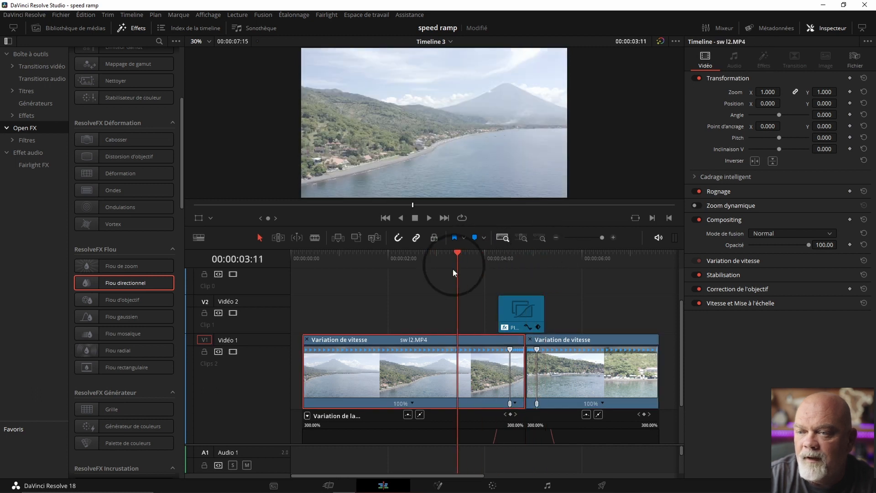